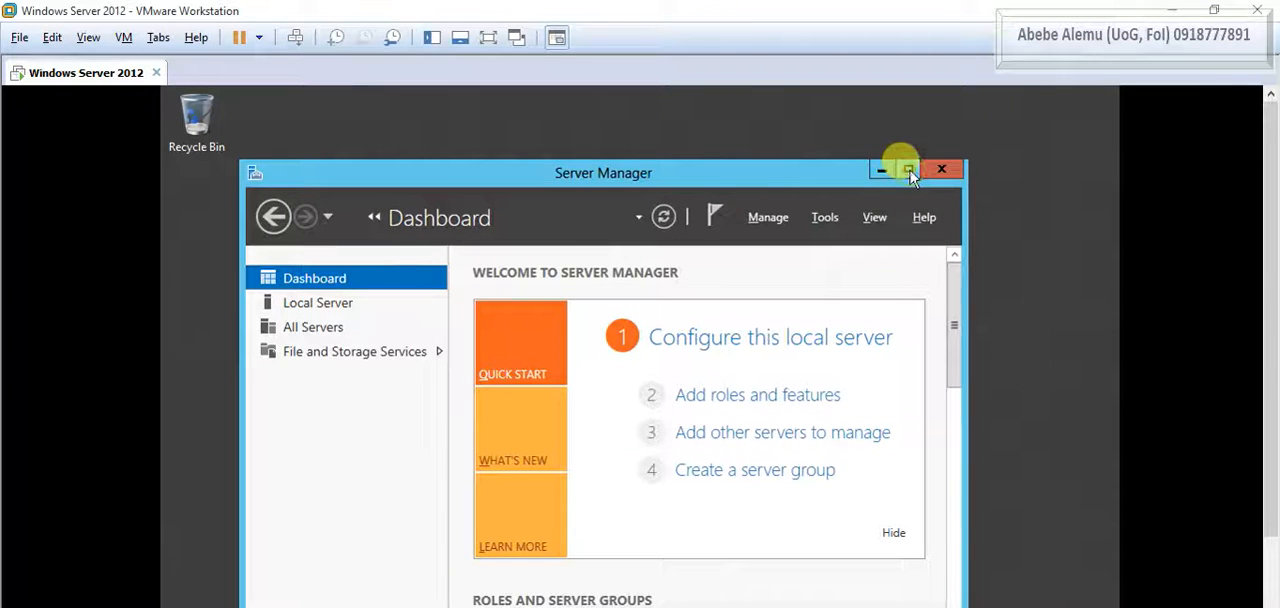
- Maximize Server Manager, start adding roles and features, and move the wizard window up so that all of it is visible
left_click(907, 171)
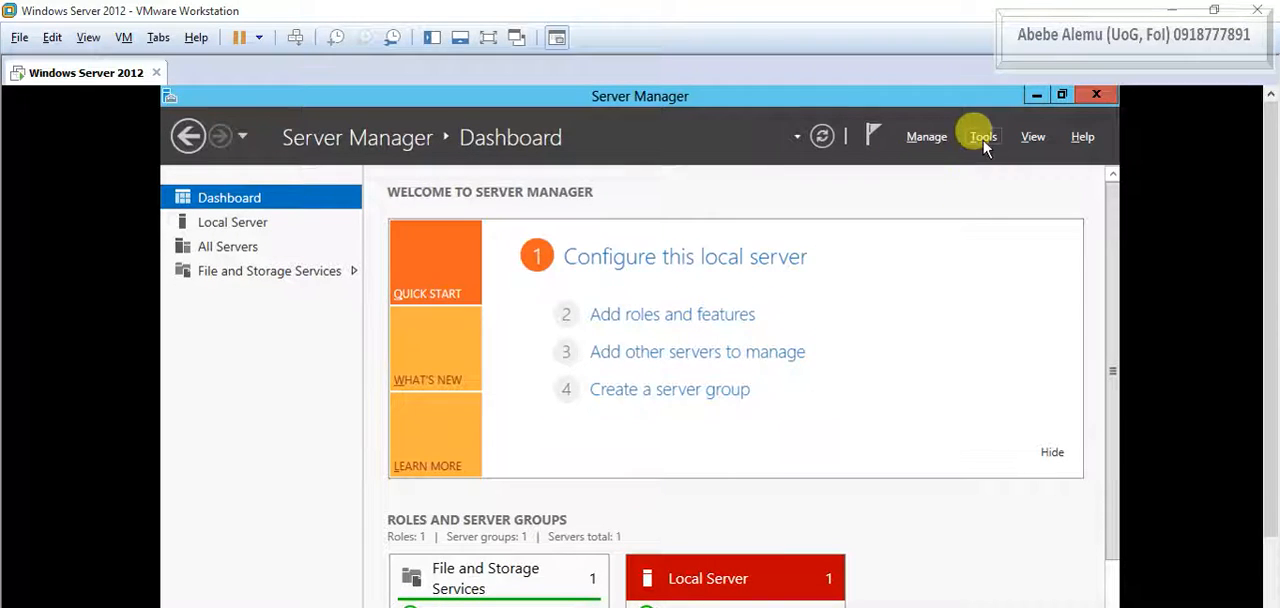
left_click(926, 138)
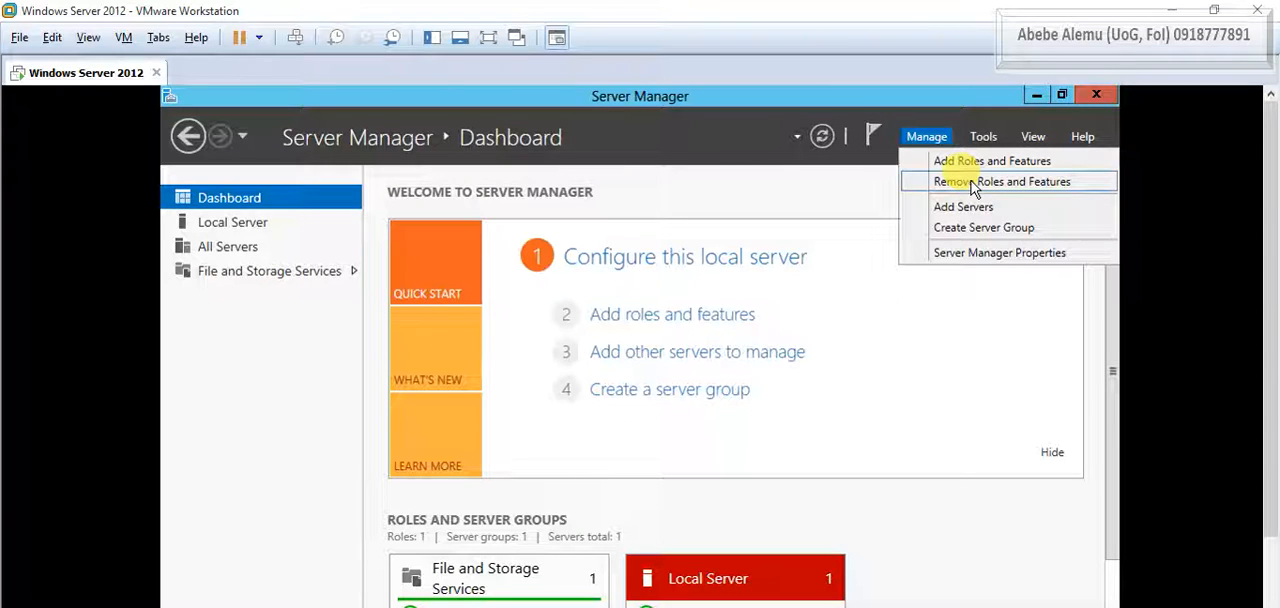
left_click(955, 335)
left_click(680, 316)
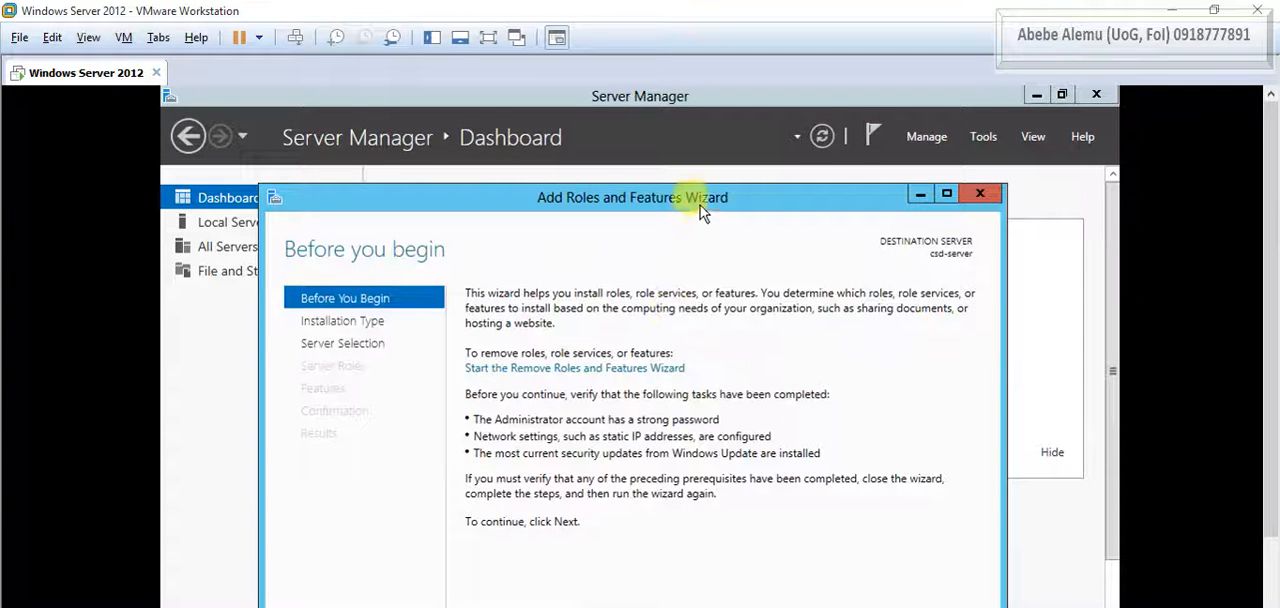
left_click_drag(706, 199, 713, 97)
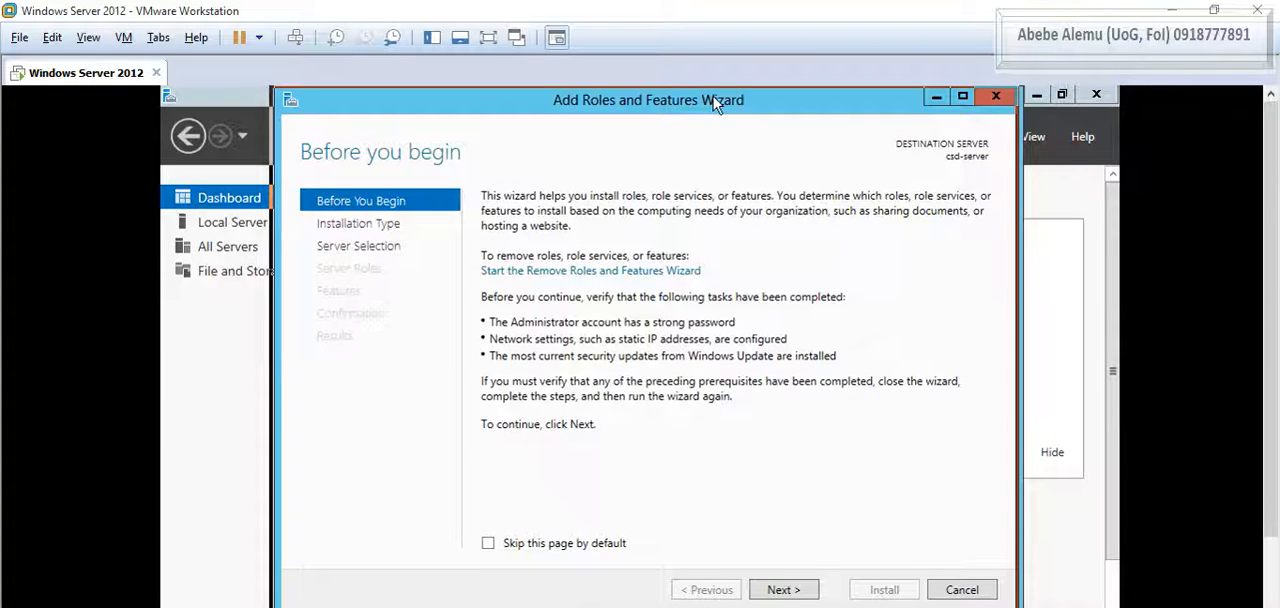
left_click_drag(715, 102, 713, 98)
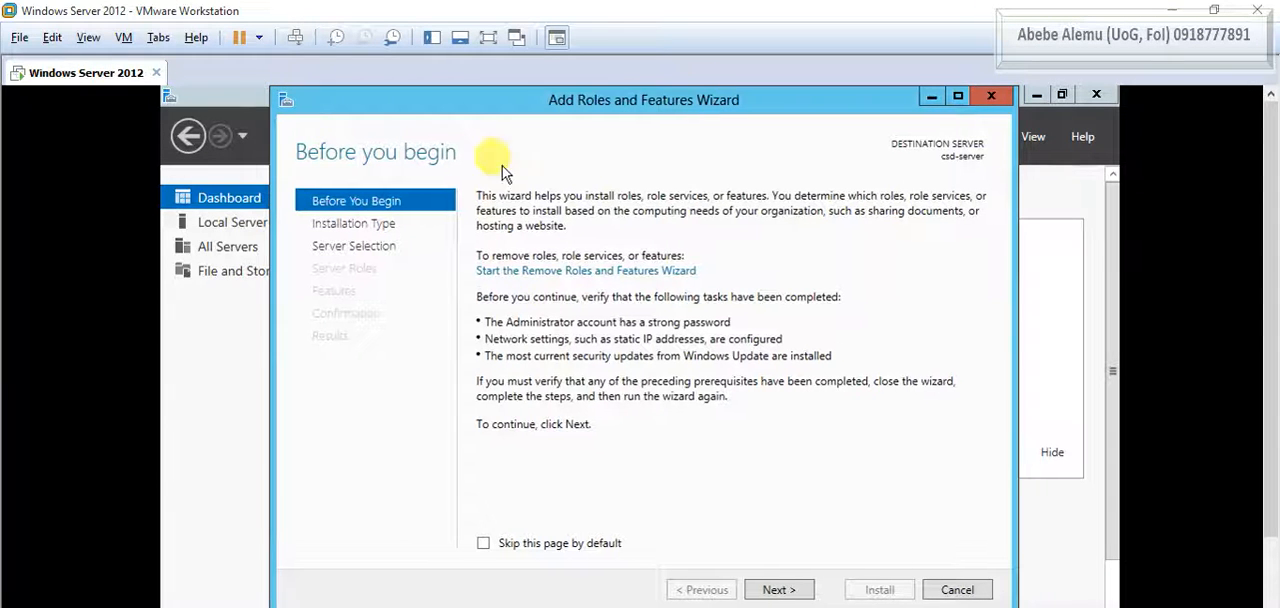
left_click_drag(513, 110, 521, 108)
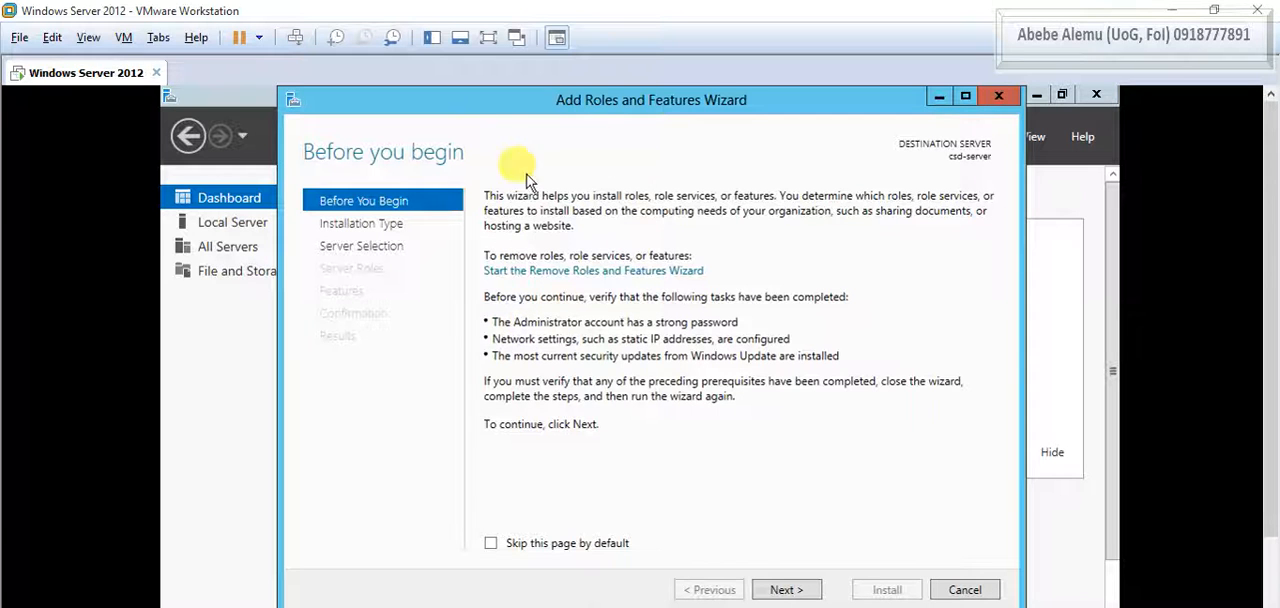
- Skip the introductory page by default and accept a role-based or feature-based installation on csd-server from the server pool
left_click(491, 545)
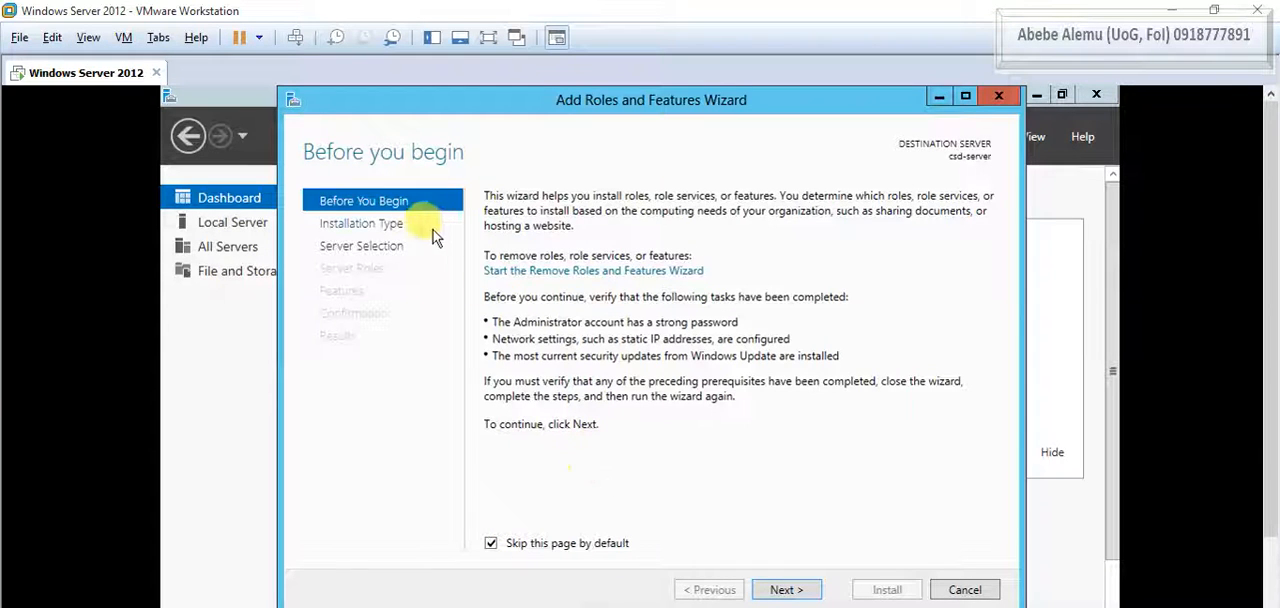
left_click(798, 590)
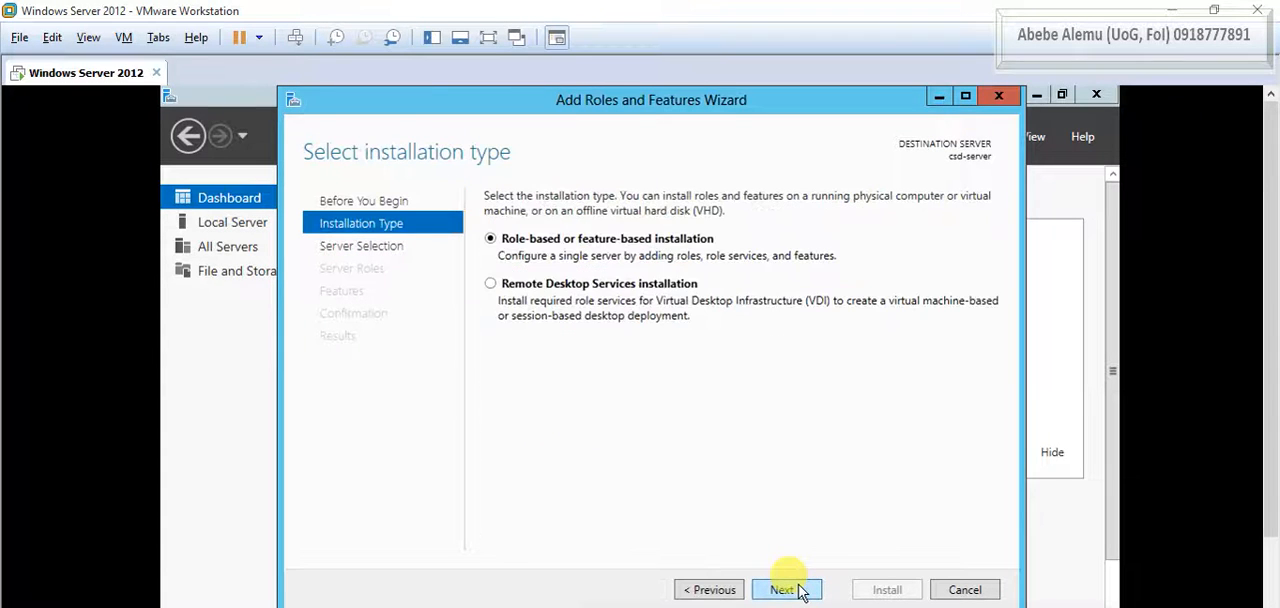
left_click_drag(741, 105, 681, 97)
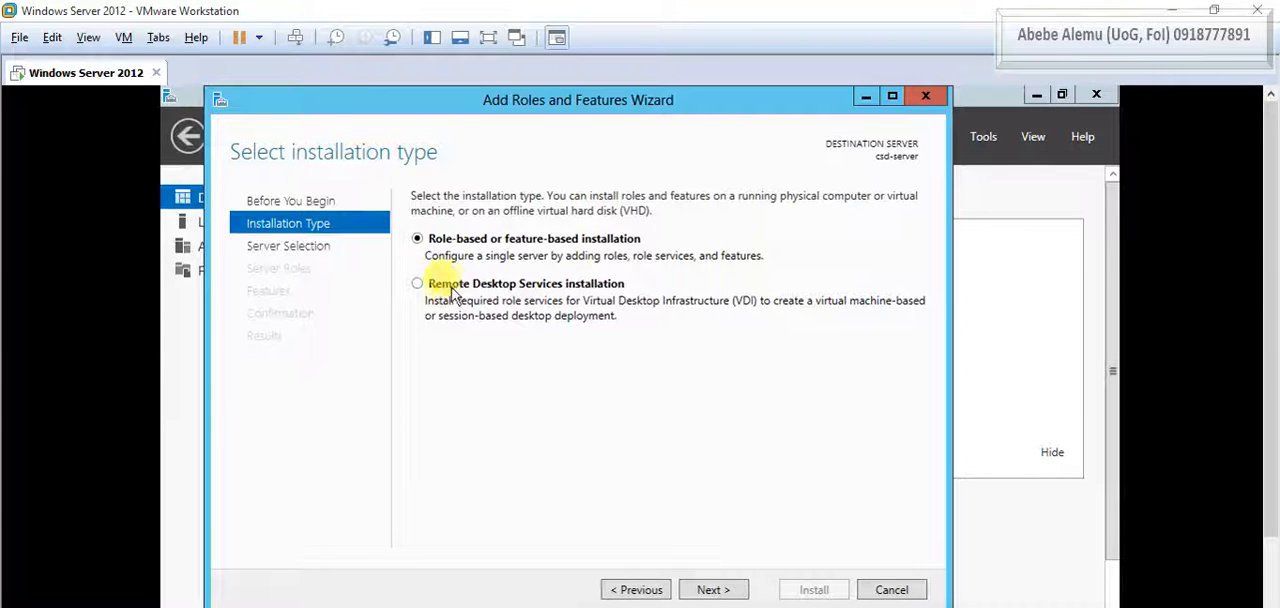
left_click(712, 590)
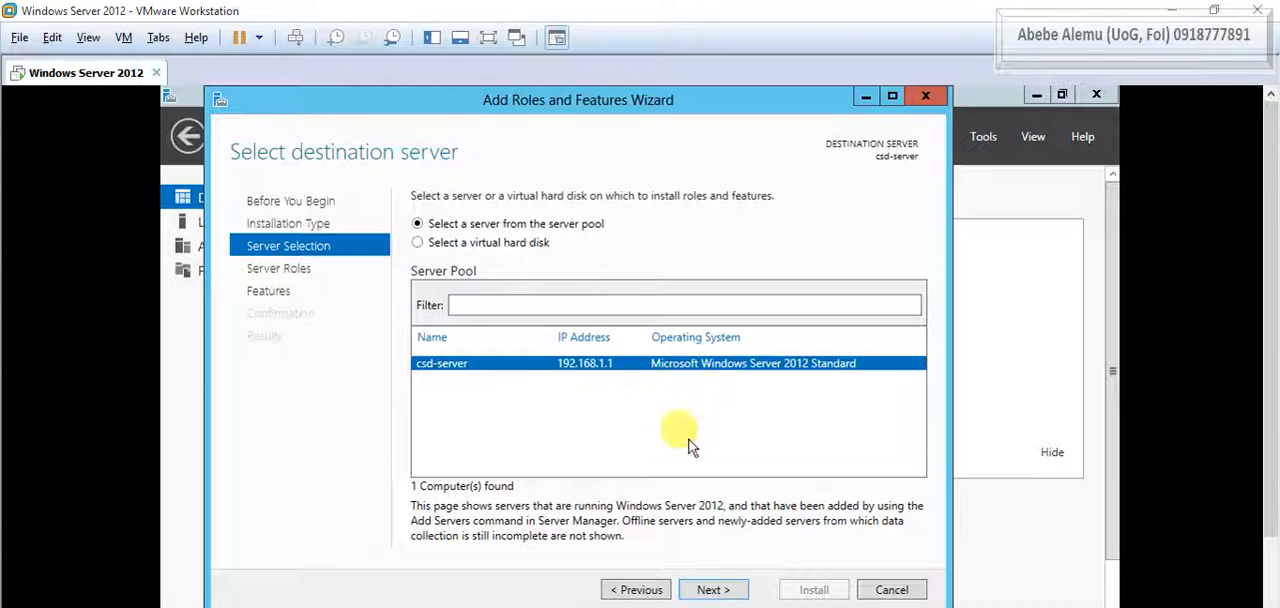
left_click(712, 590)
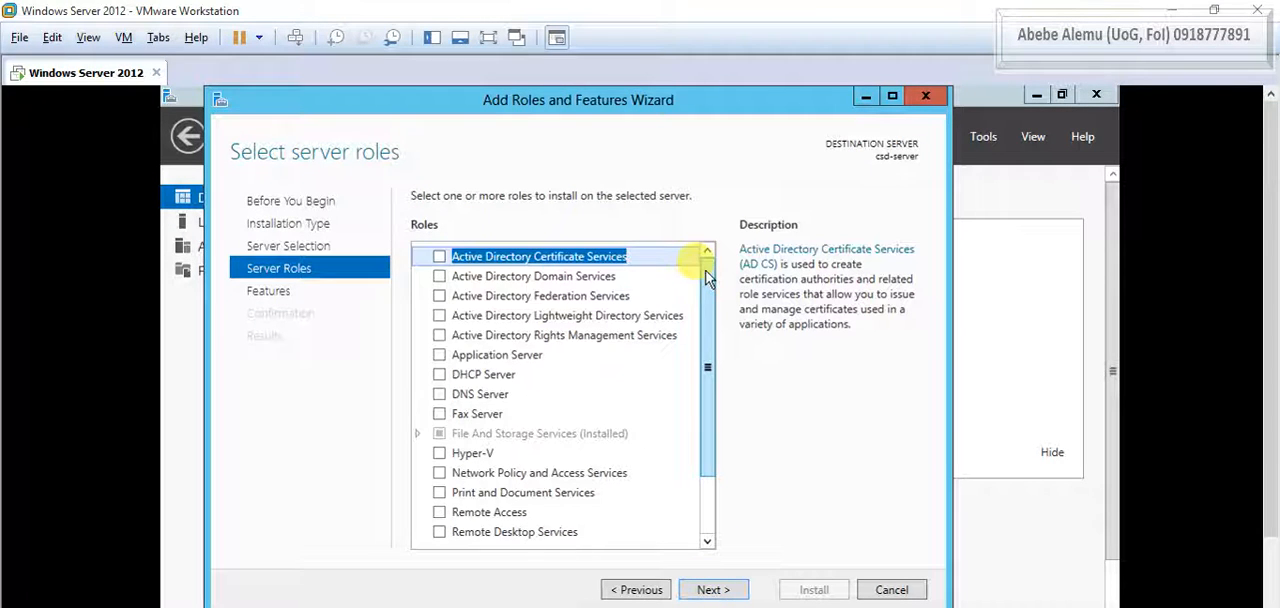
- Select the Active Directory Domain Services role and add its required features, including the management tools
left_click_drag(707, 279, 714, 392)
left_click_drag(708, 323, 706, 256)
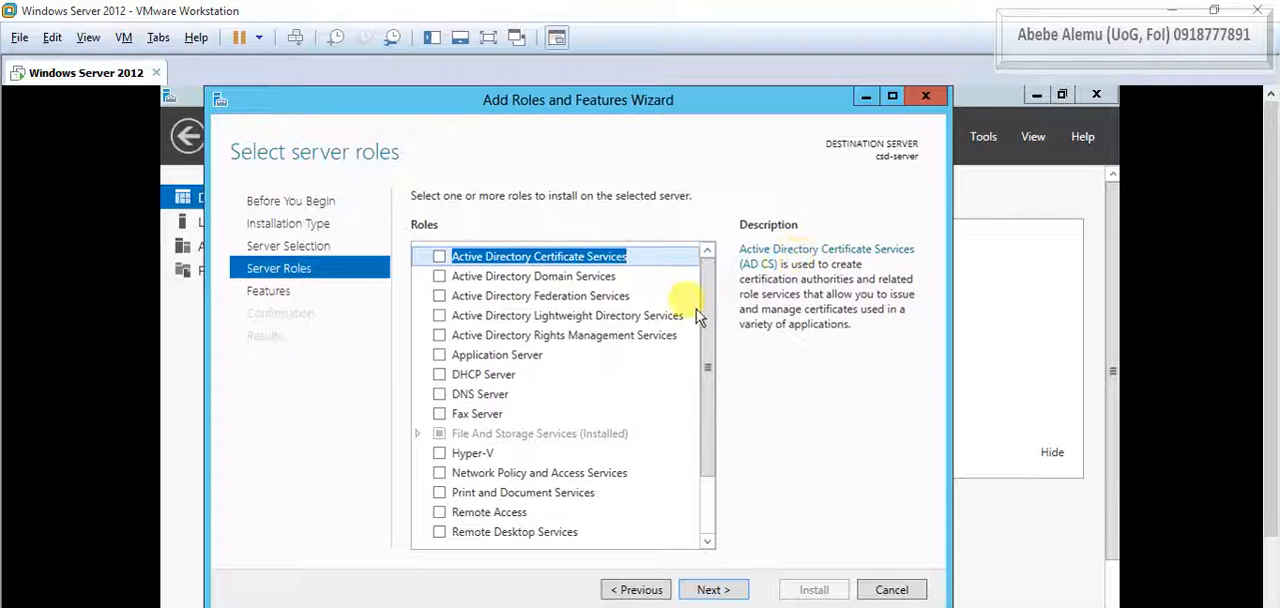
left_click(548, 277)
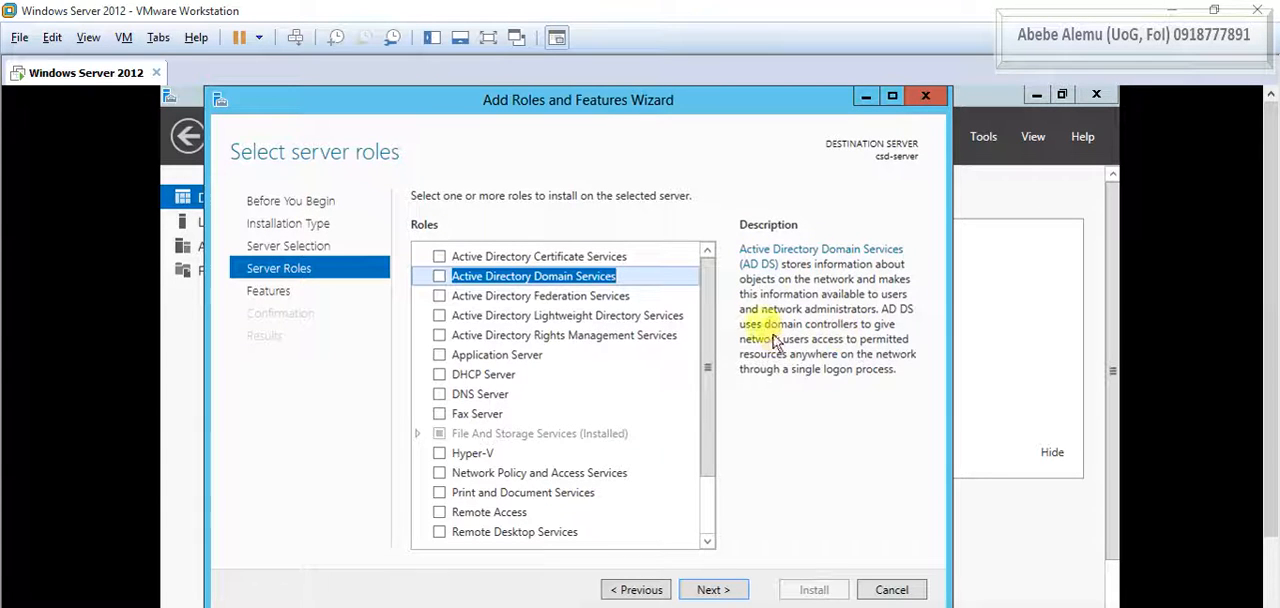
left_click(440, 277)
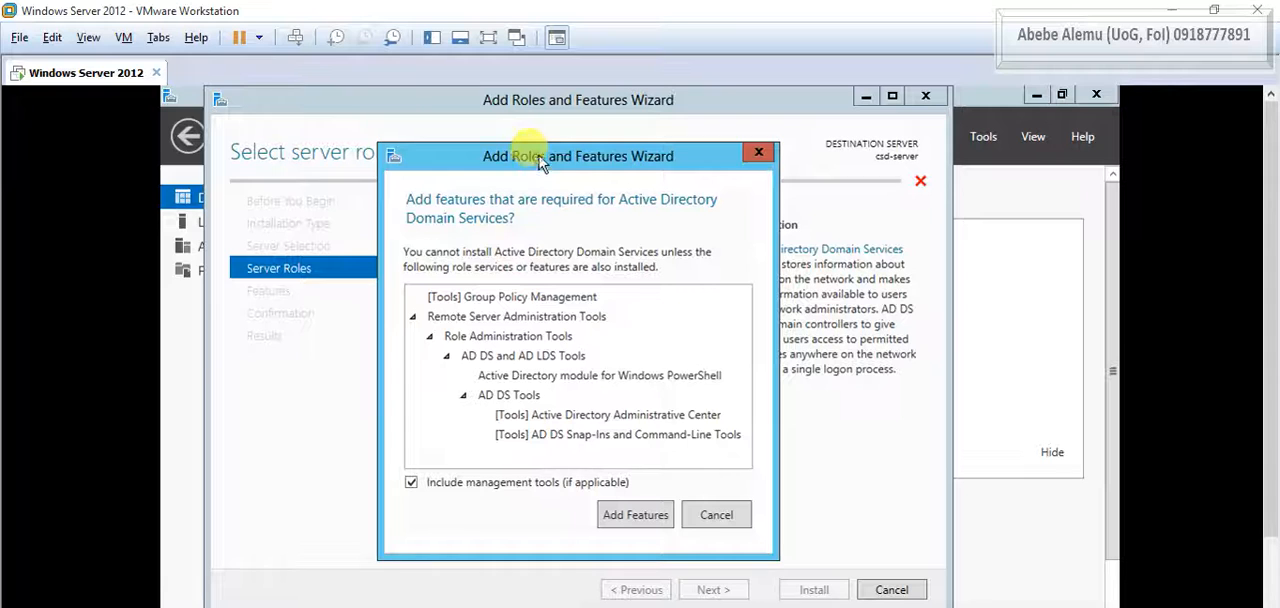
left_click_drag(538, 160, 539, 142)
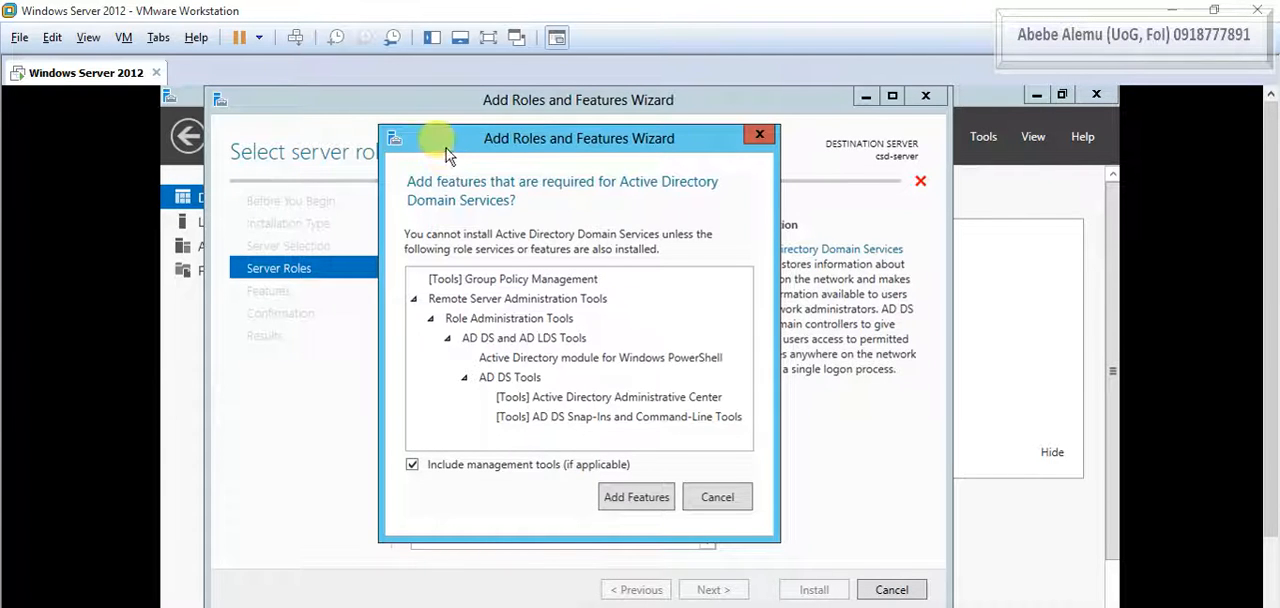
left_click(640, 498)
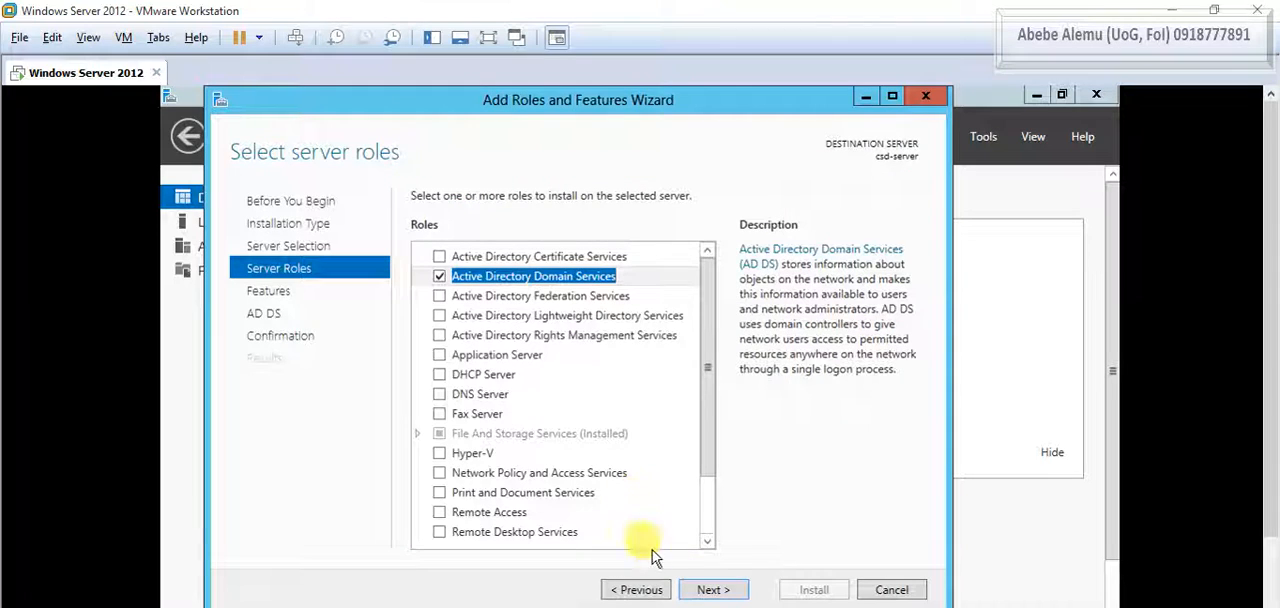
- Keep the preselected features, install Active Directory Domain Services on csd-server, and close the wizard when the installation is complete
left_click(710, 590)
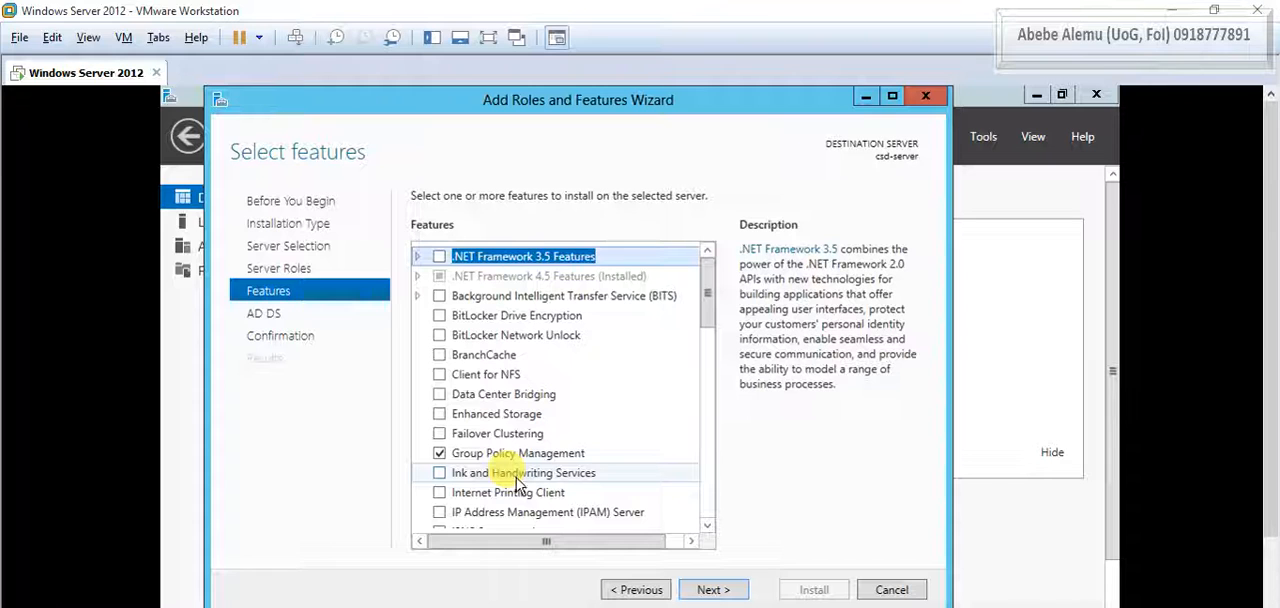
left_click(712, 590)
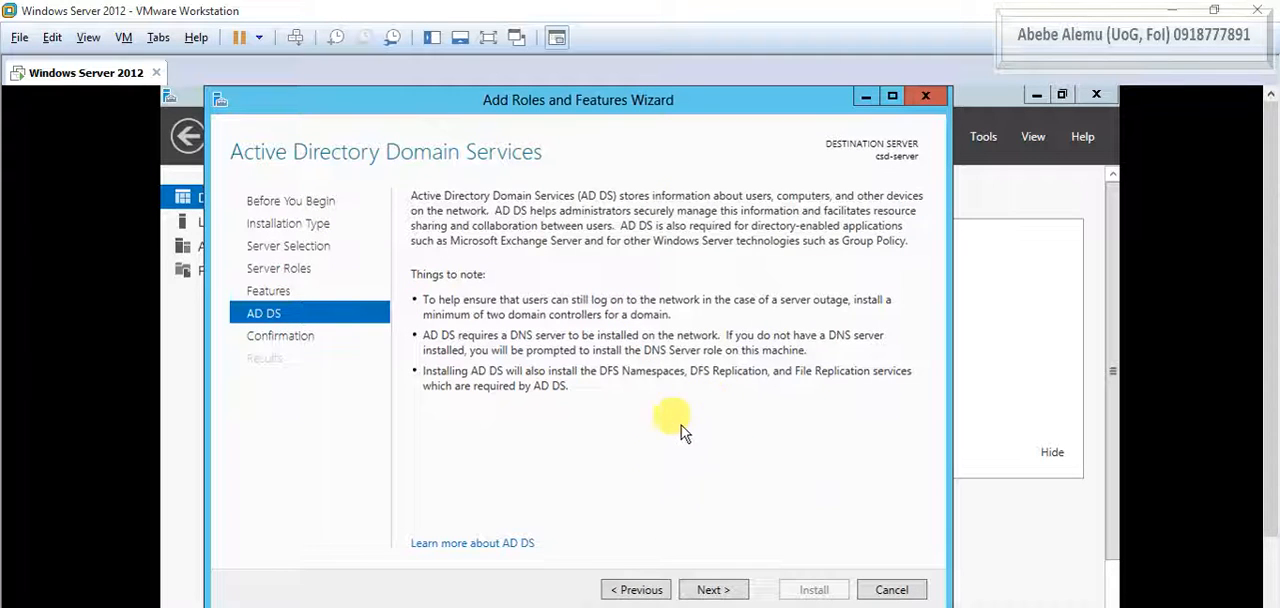
left_click(718, 590)
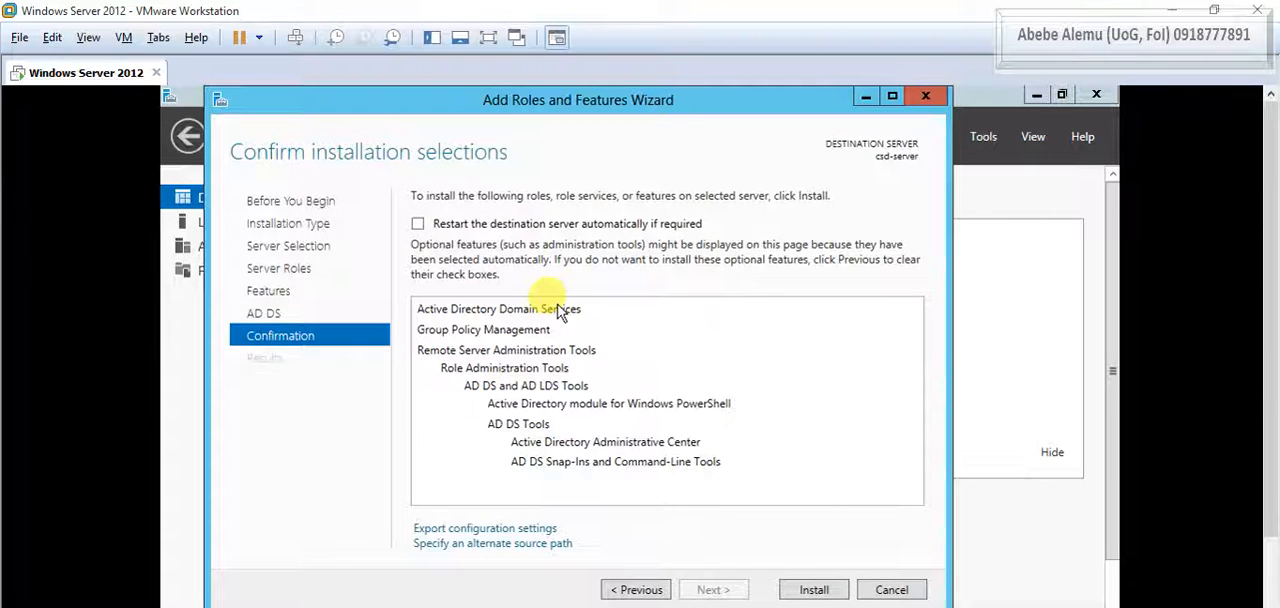
left_click(814, 590)
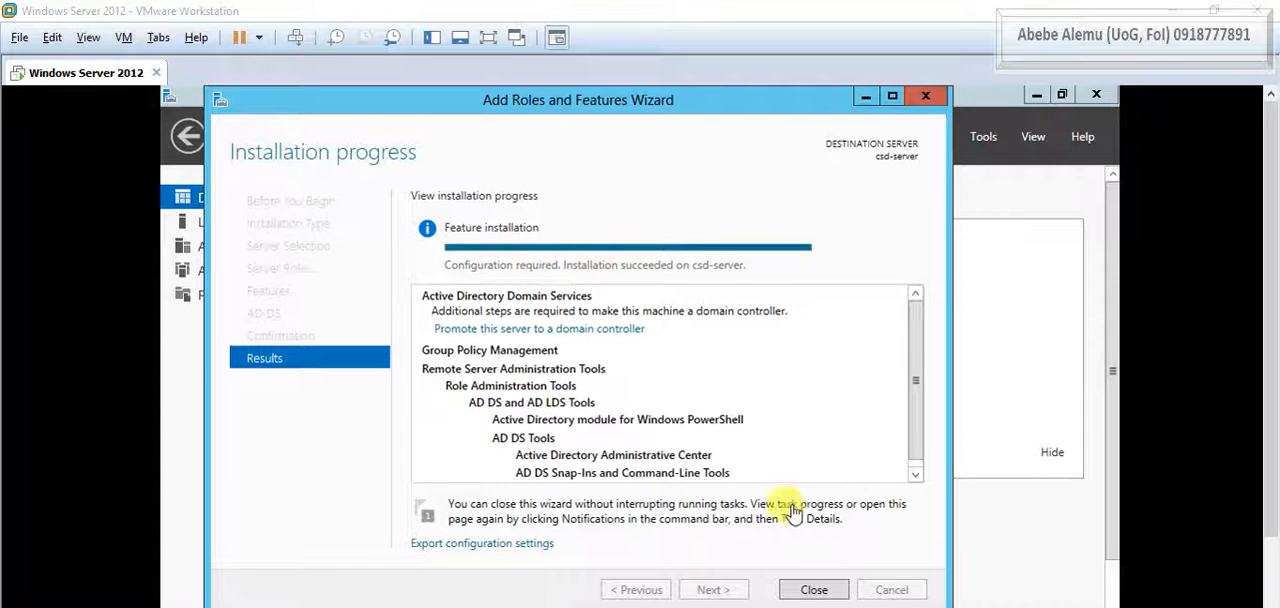
left_click(814, 590)
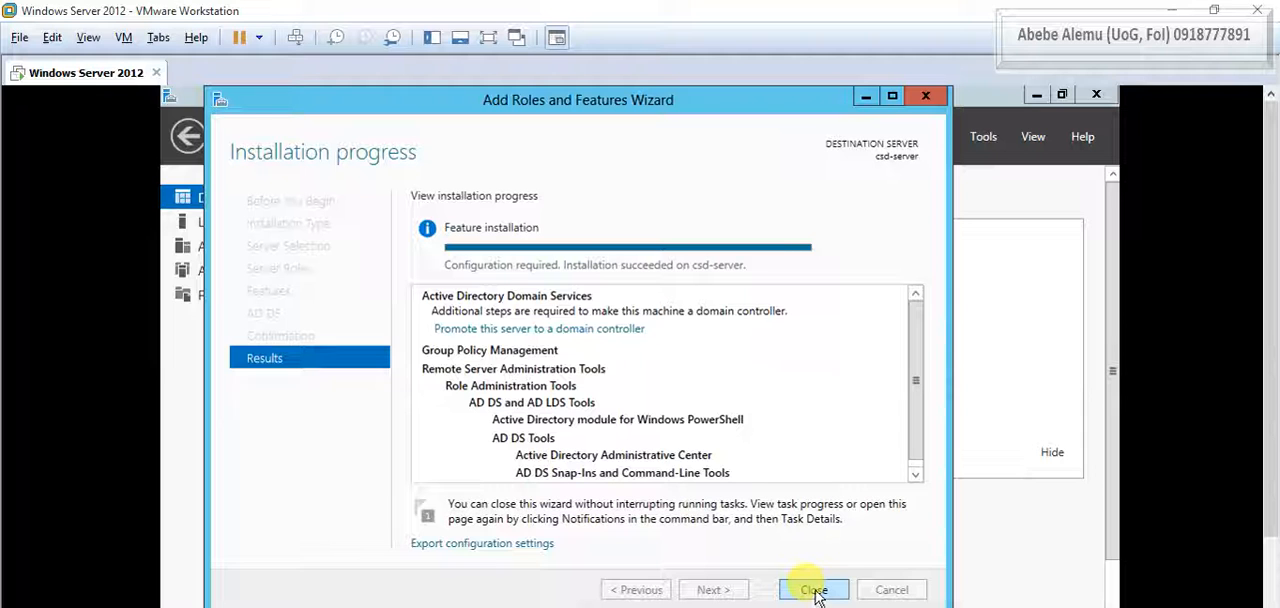
left_click(814, 590)
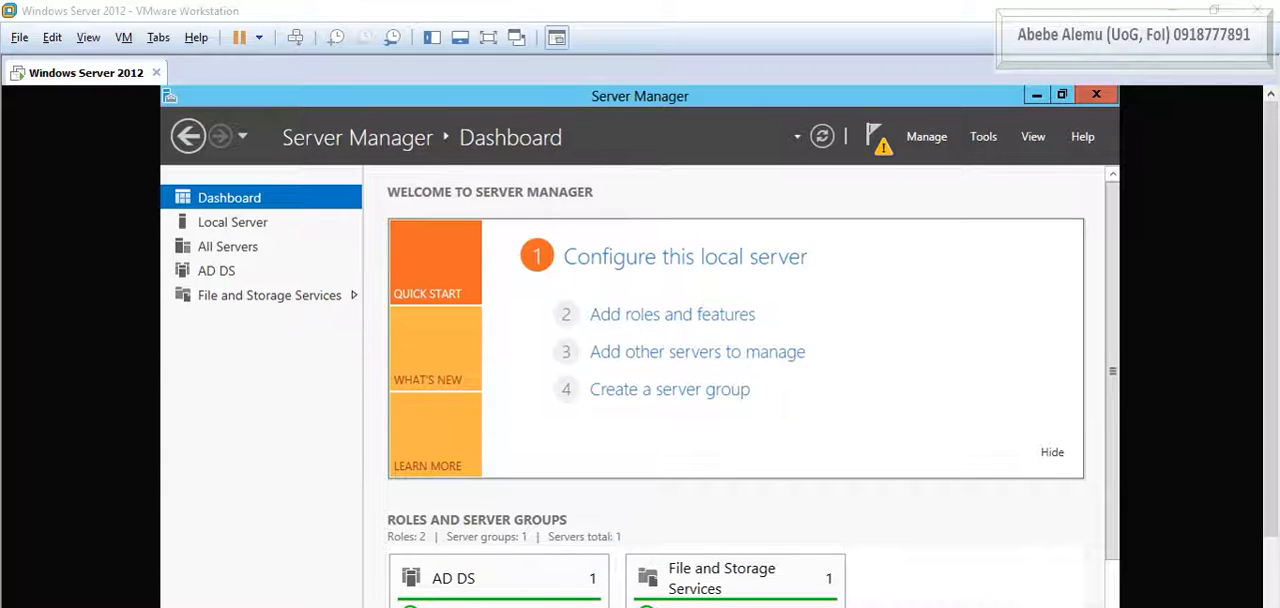
- Start promoting this server to a domain controller and bring the Active Directory Domain Services Configuration Wizard fully into view
mouse_move(860, 118)
left_mouse_down()
mouse_move(858, 158)
mouse_move(903, 143)
left_mouse_up()
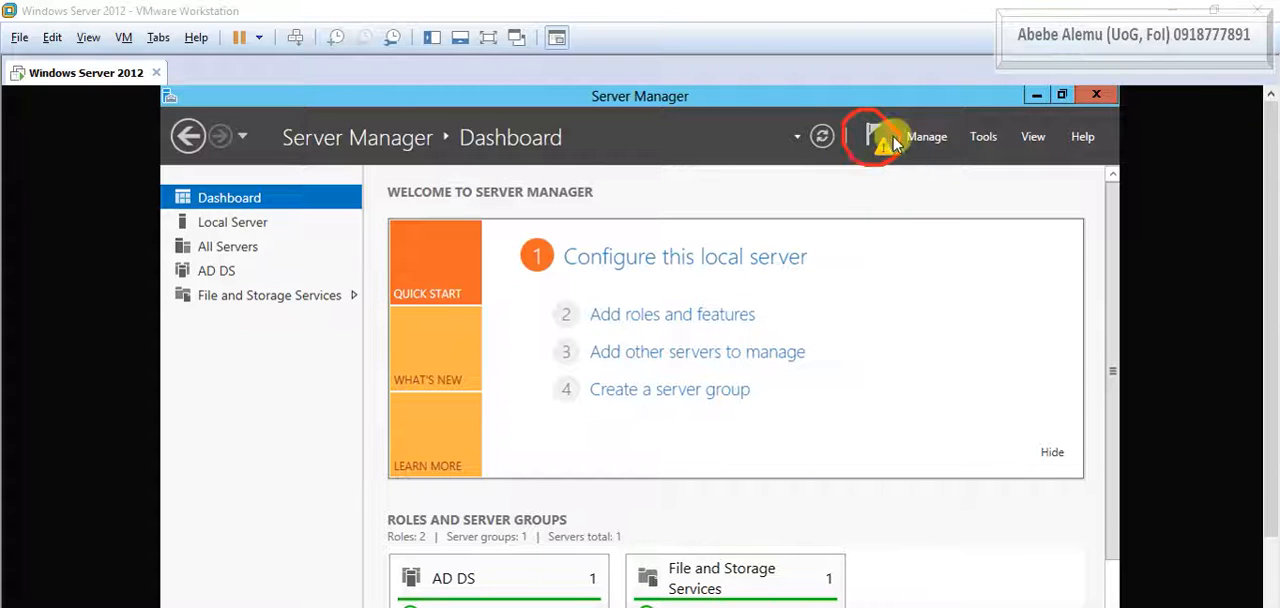
left_click(968, 606)
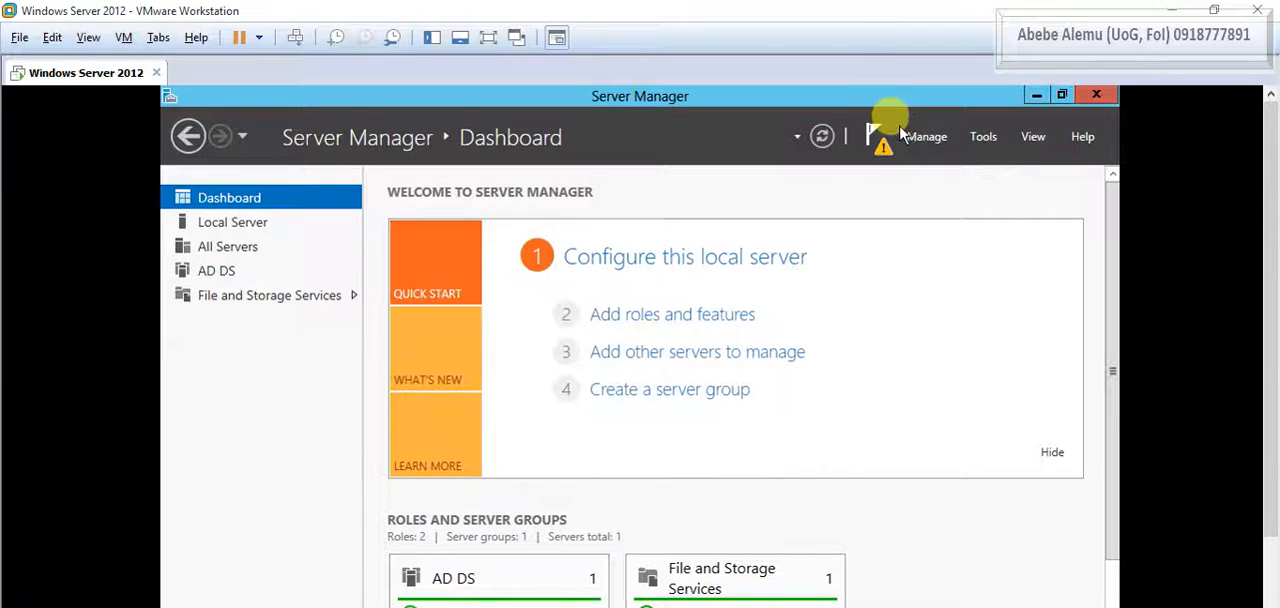
left_click(898, 136)
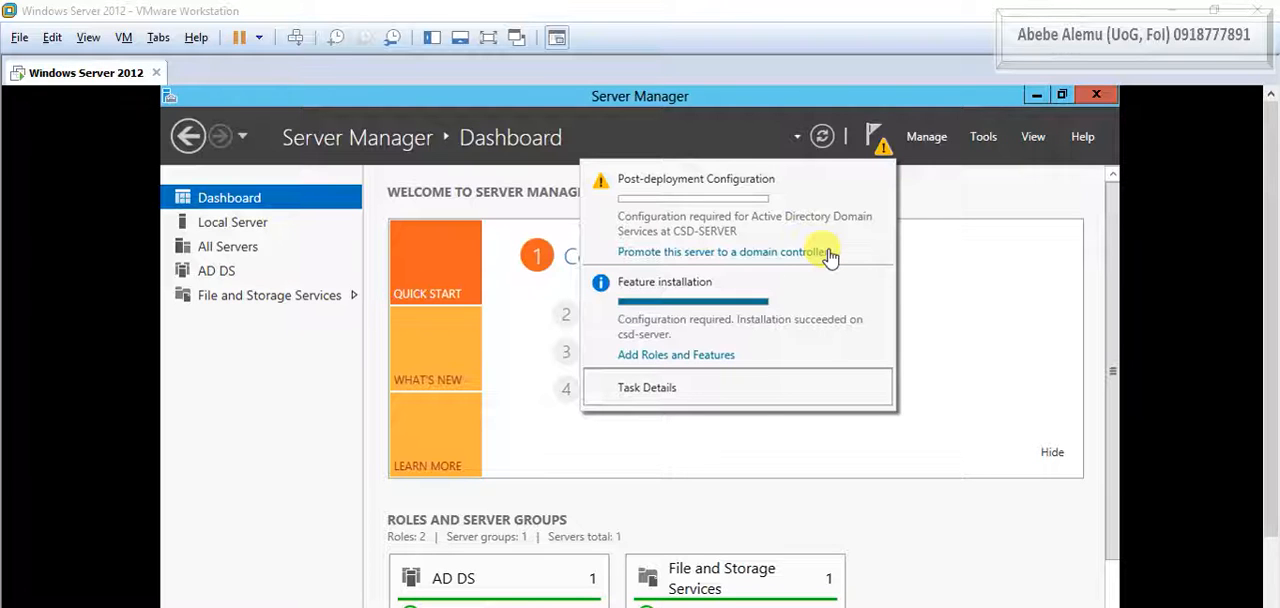
left_click(744, 257)
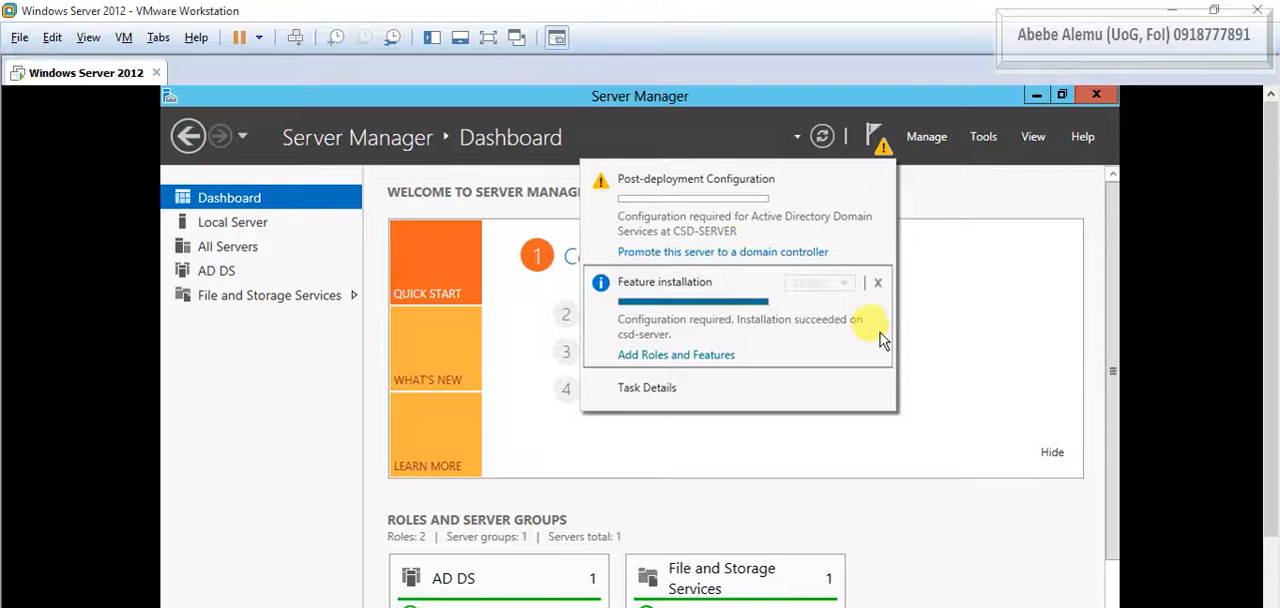
left_click(736, 256)
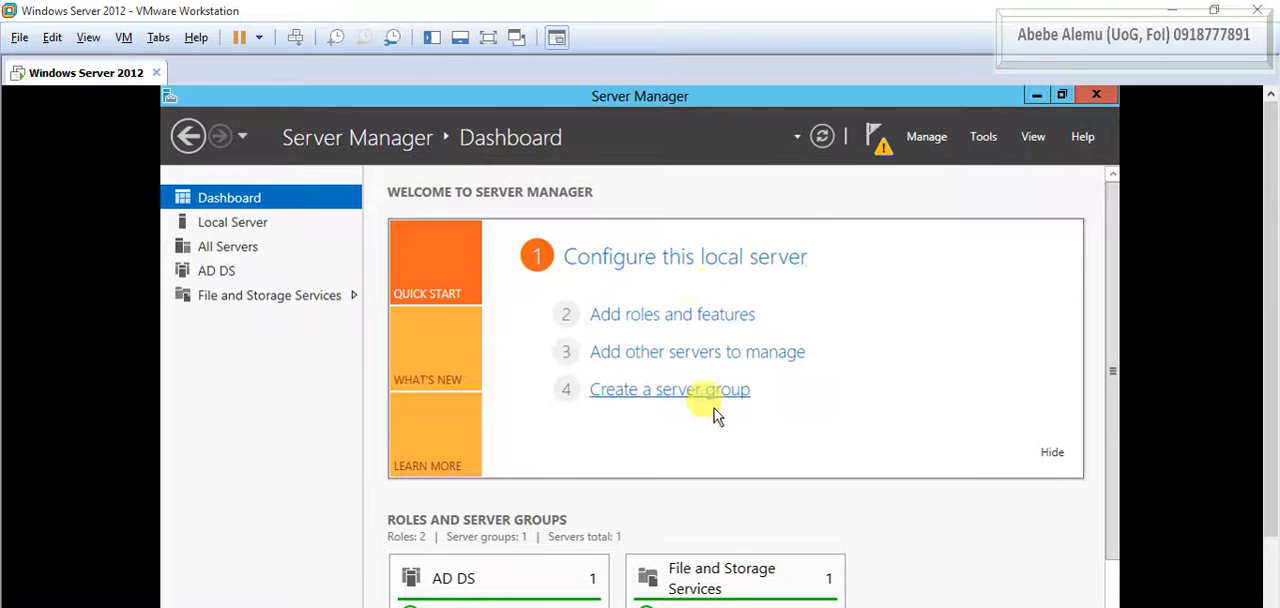
left_click_drag(1271, 308, 1272, 465)
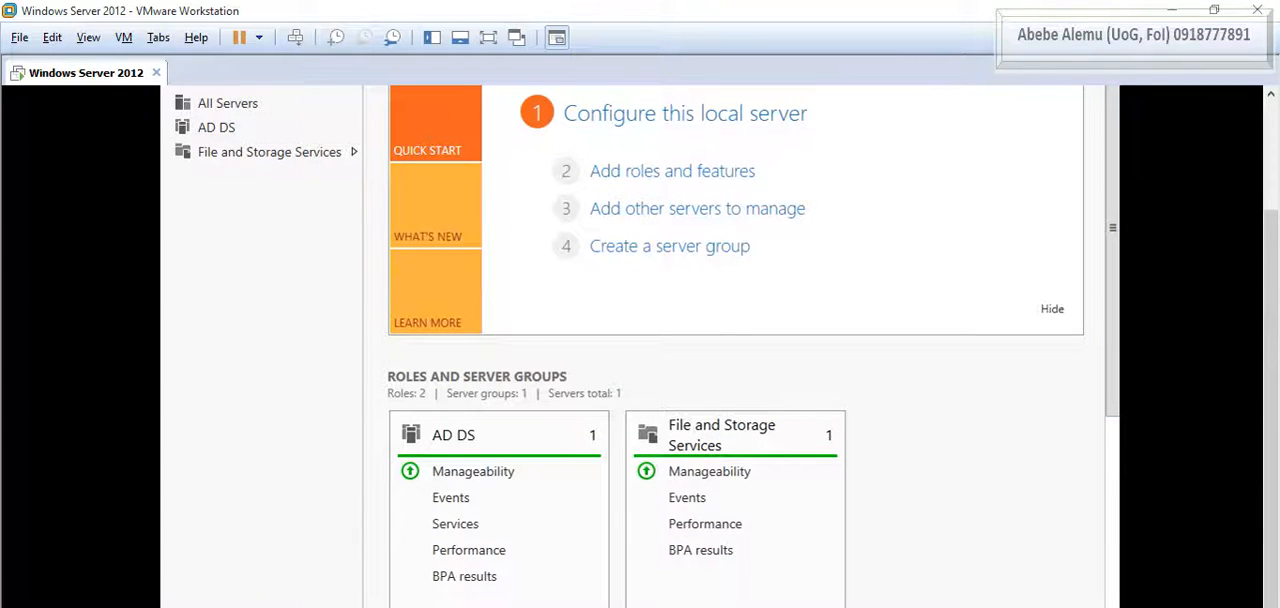
mouse_move(240, 606)
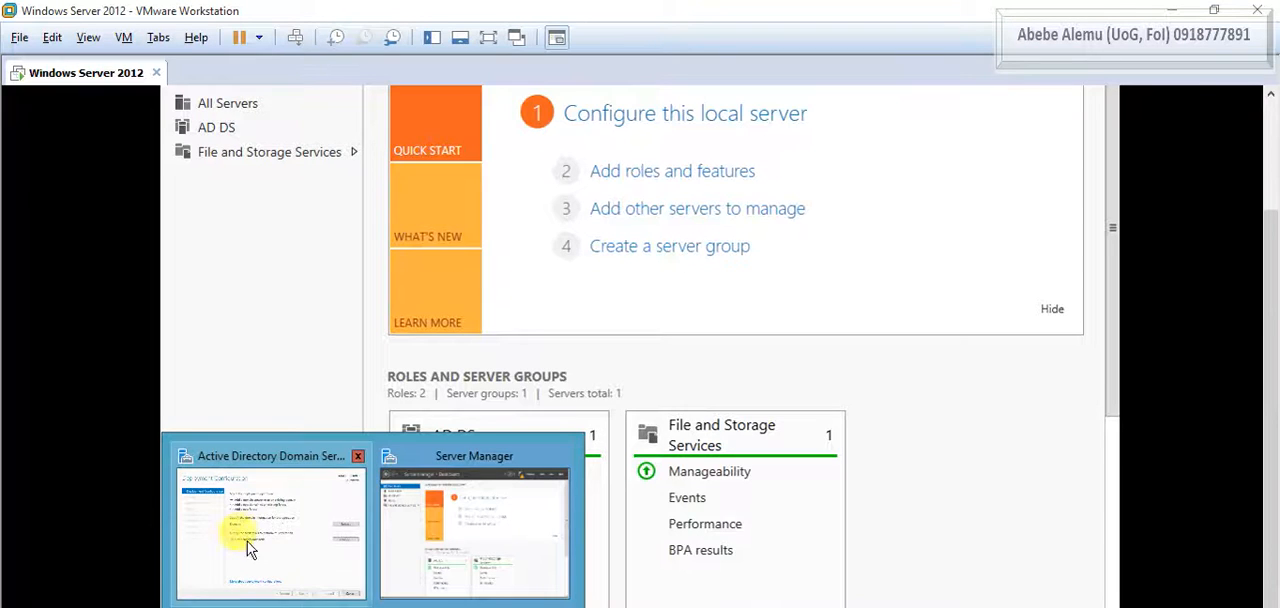
left_click(257, 508)
left_click_drag(1266, 351, 1262, 277)
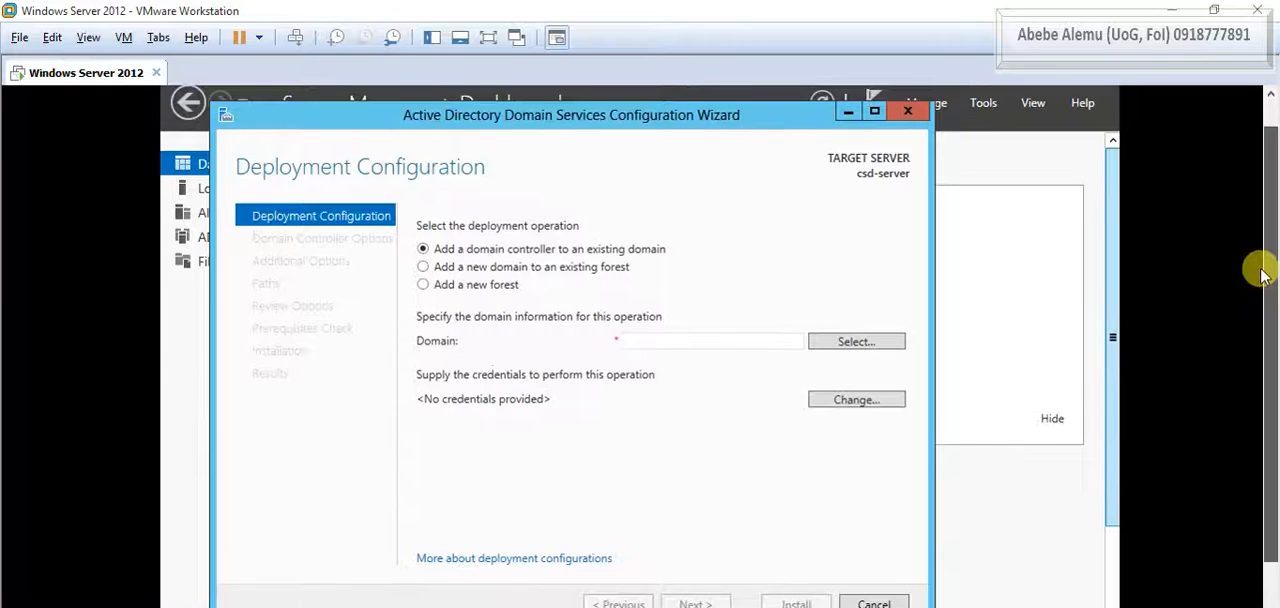
left_click_drag(655, 120, 695, 120)
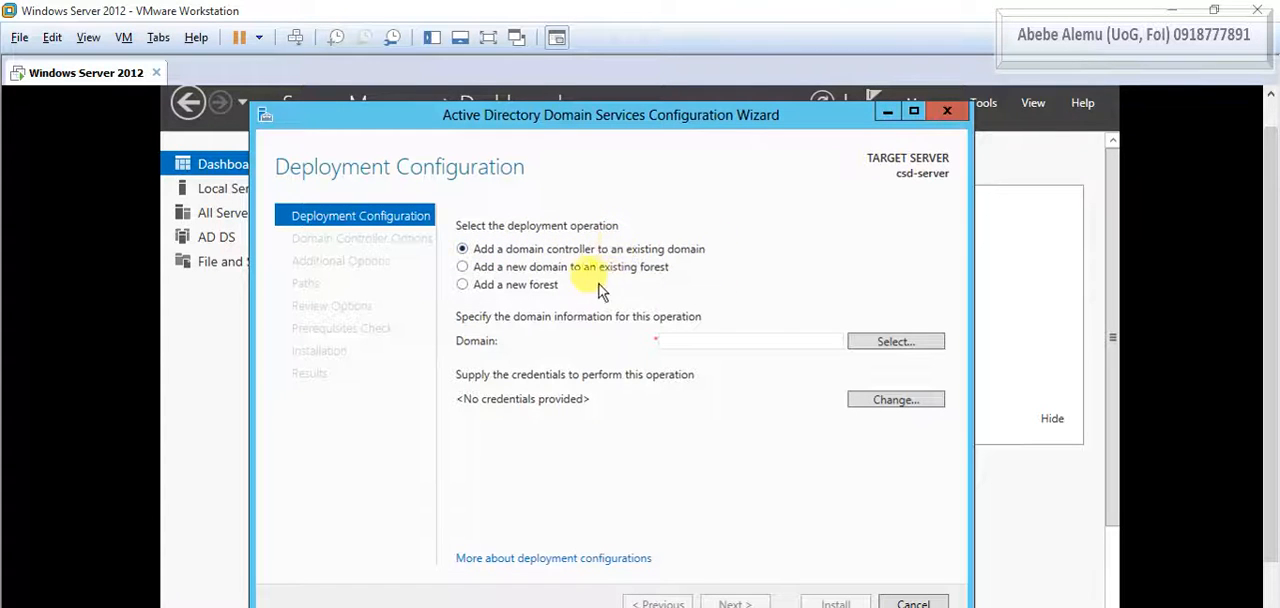
- Set the deployment operation to add a new forest with the root domain name csd.com
left_click(463, 270)
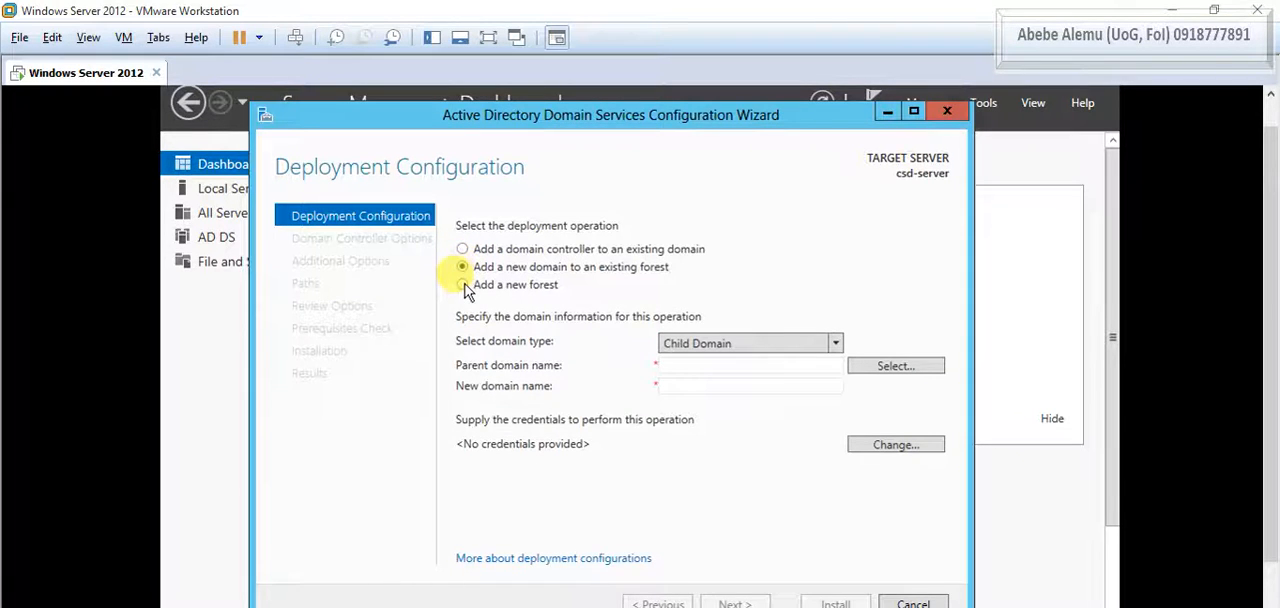
left_click(463, 285)
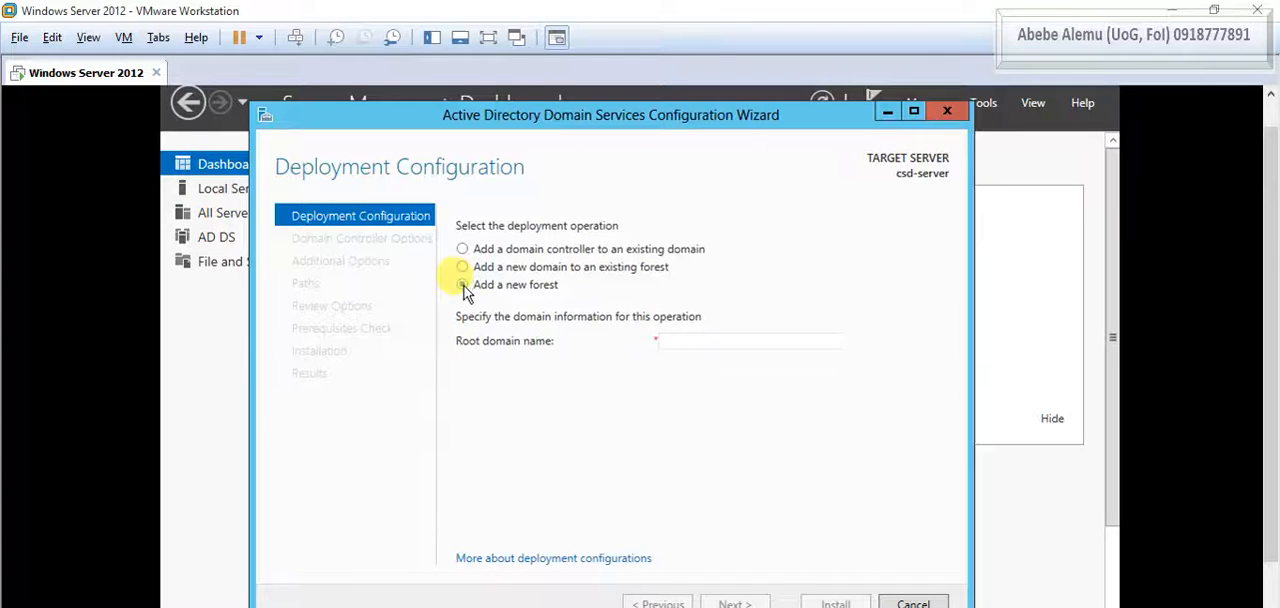
left_click(688, 339)
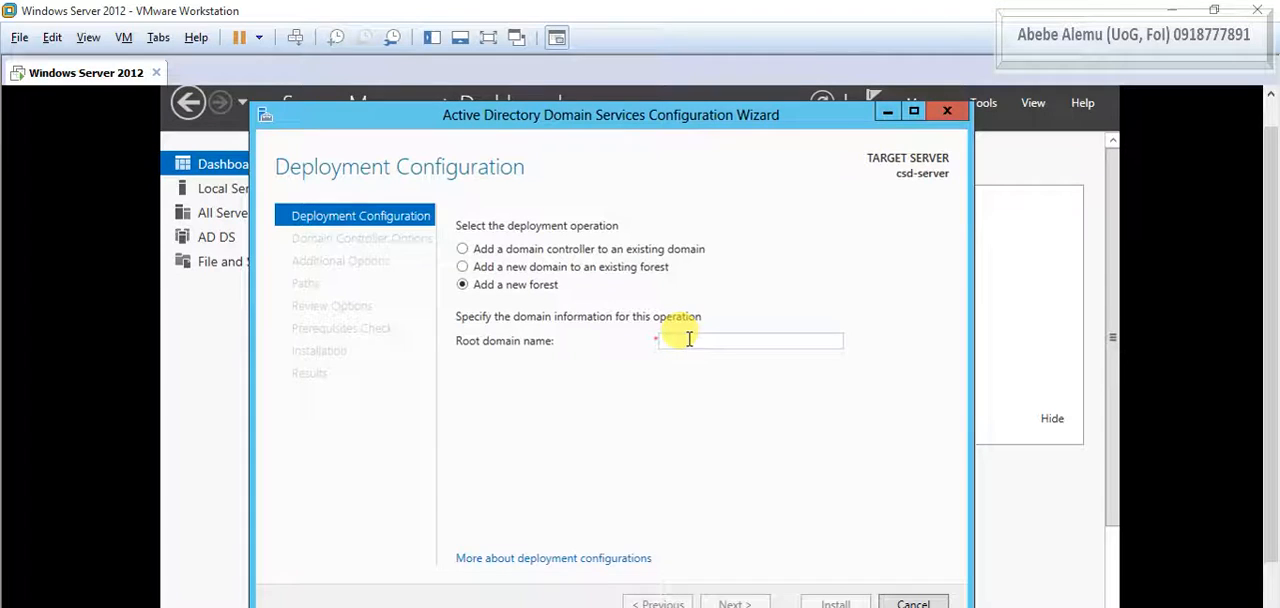
type("csd.com")
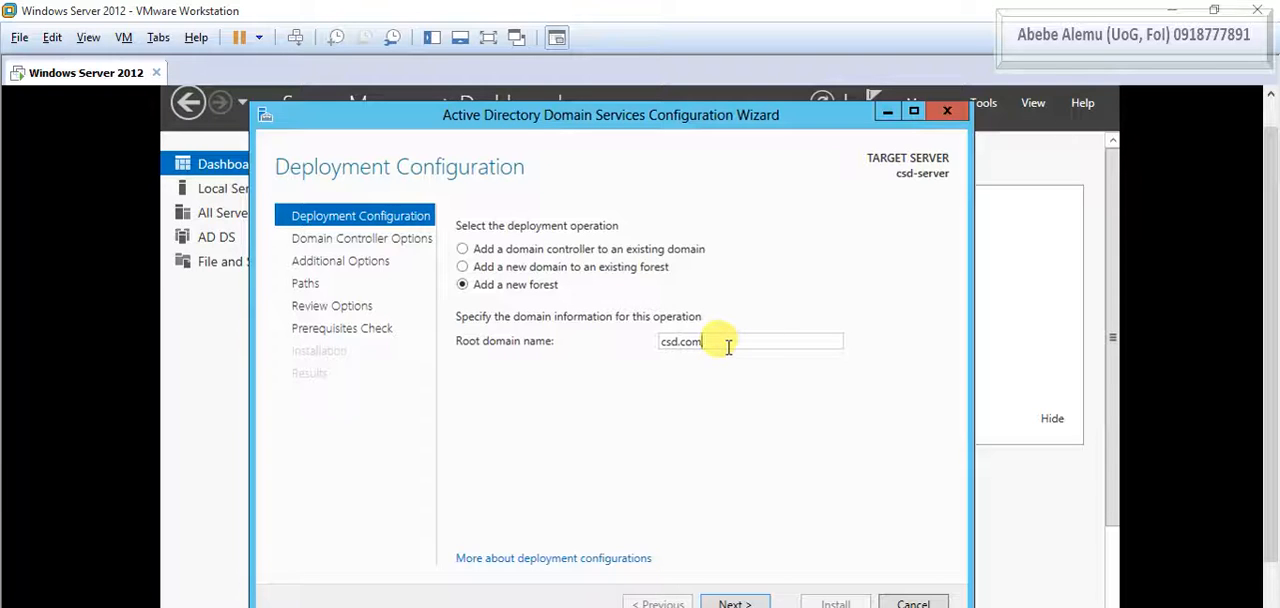
- Accept the deployment configuration, keep the default domain controller options, and enter and confirm the Directory Services Restore Mode (DSRM) password
left_click_drag(700, 120, 697, 108)
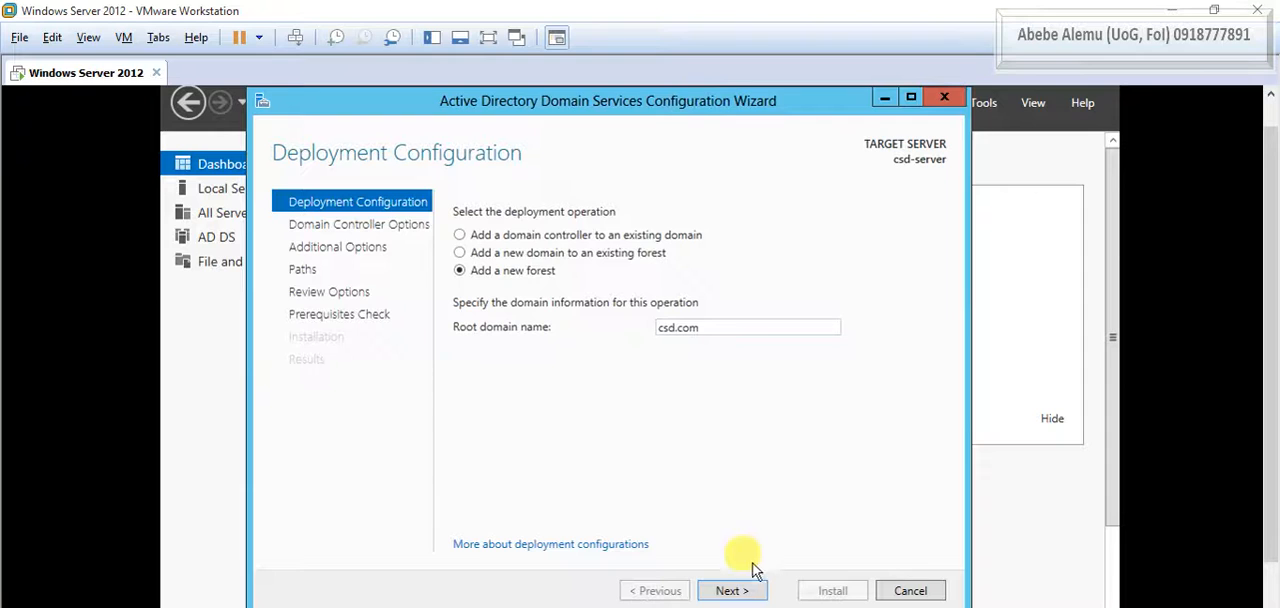
left_click(738, 592)
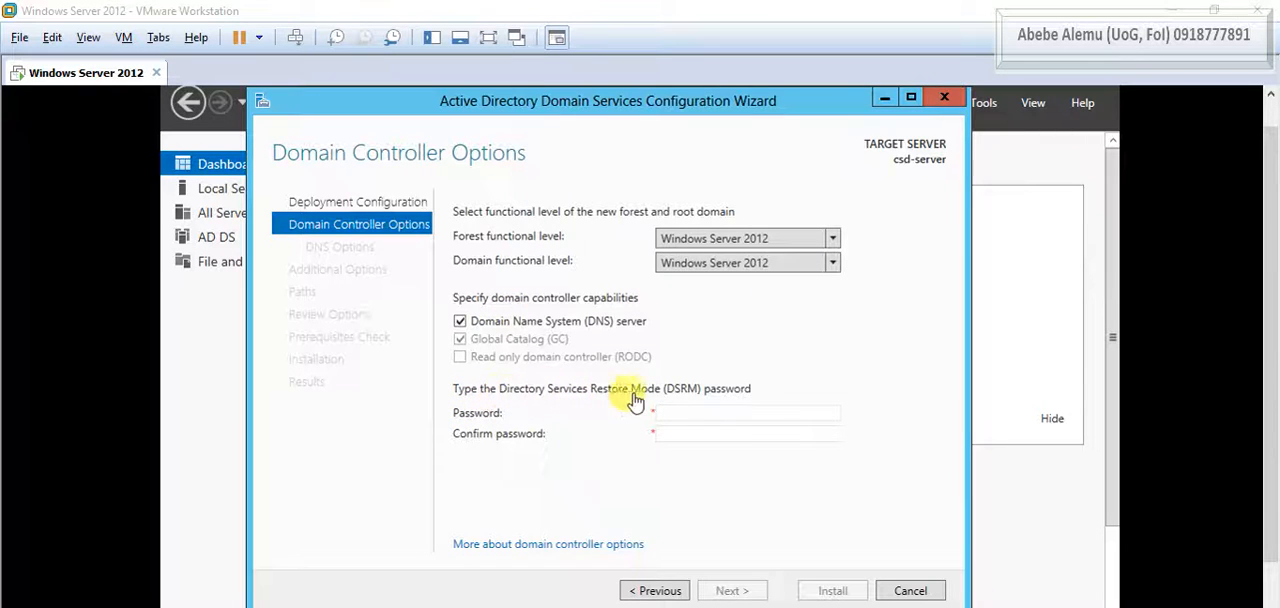
left_click(729, 415)
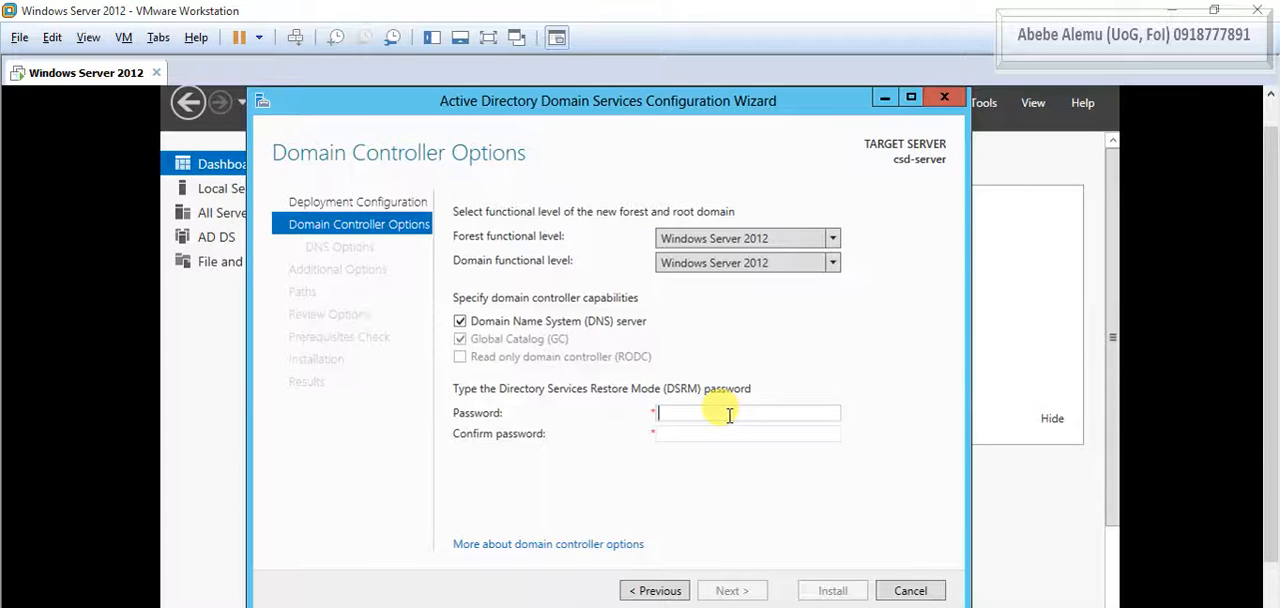
left_click(729, 415)
type("P@ssw0rd1")
key("Tab")
type("P@ssw0rd1")
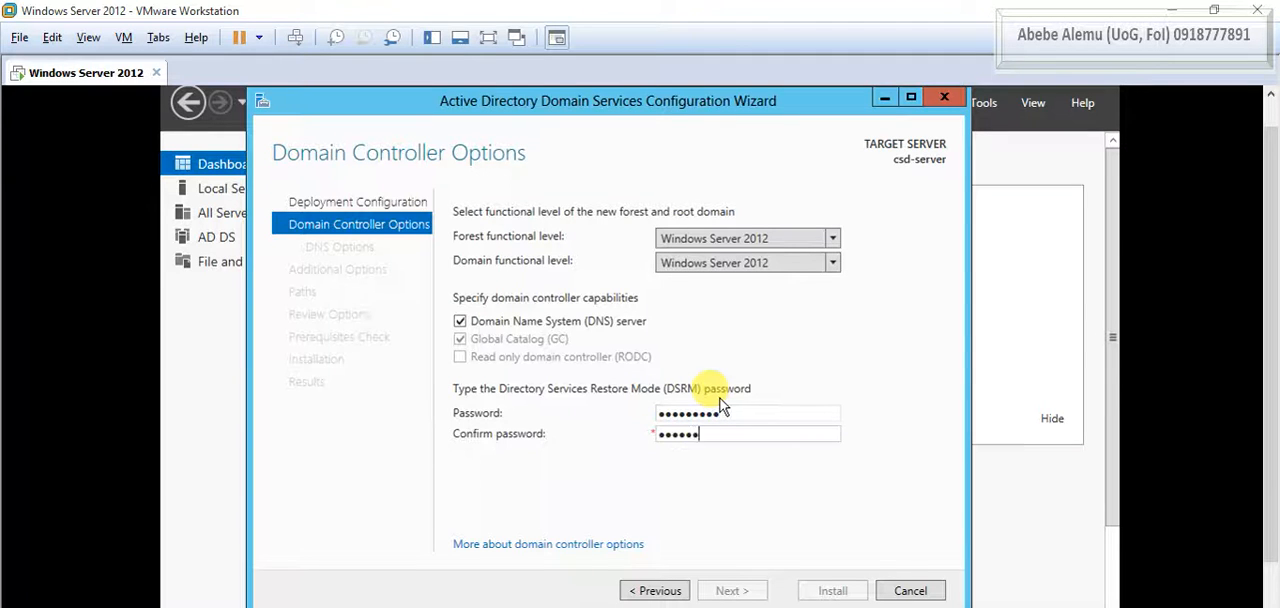
key("Return")
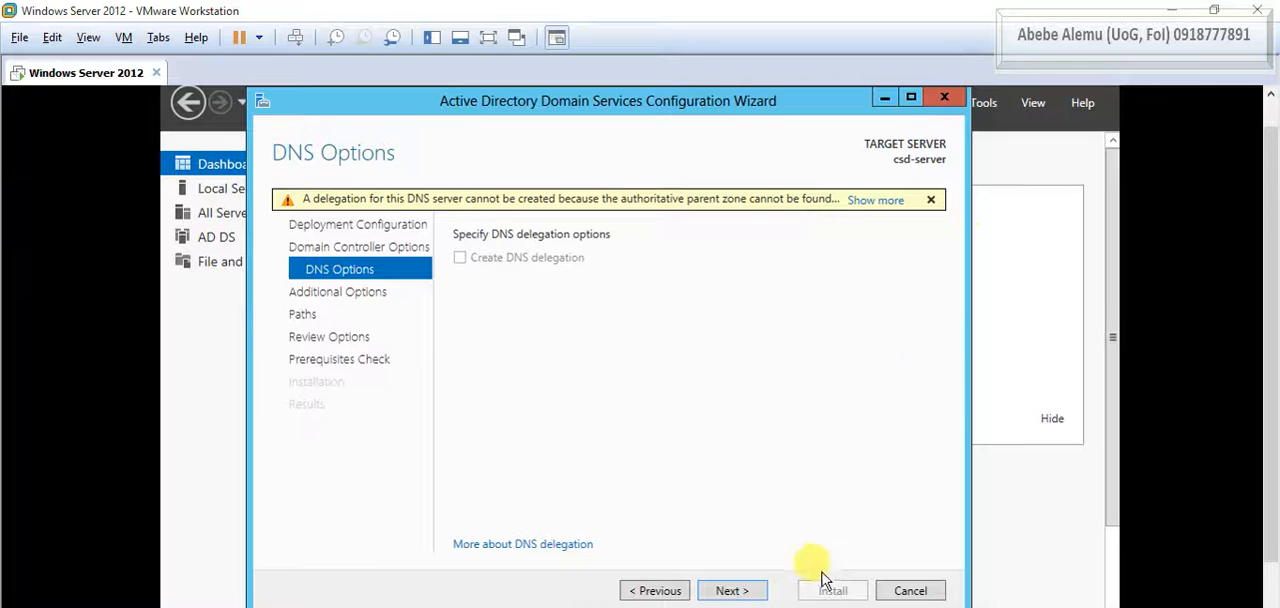
- Accept the default DNS options, the NetBIOS domain name CSD, and the default database, log files and SYSVOL folders
left_click(729, 591)
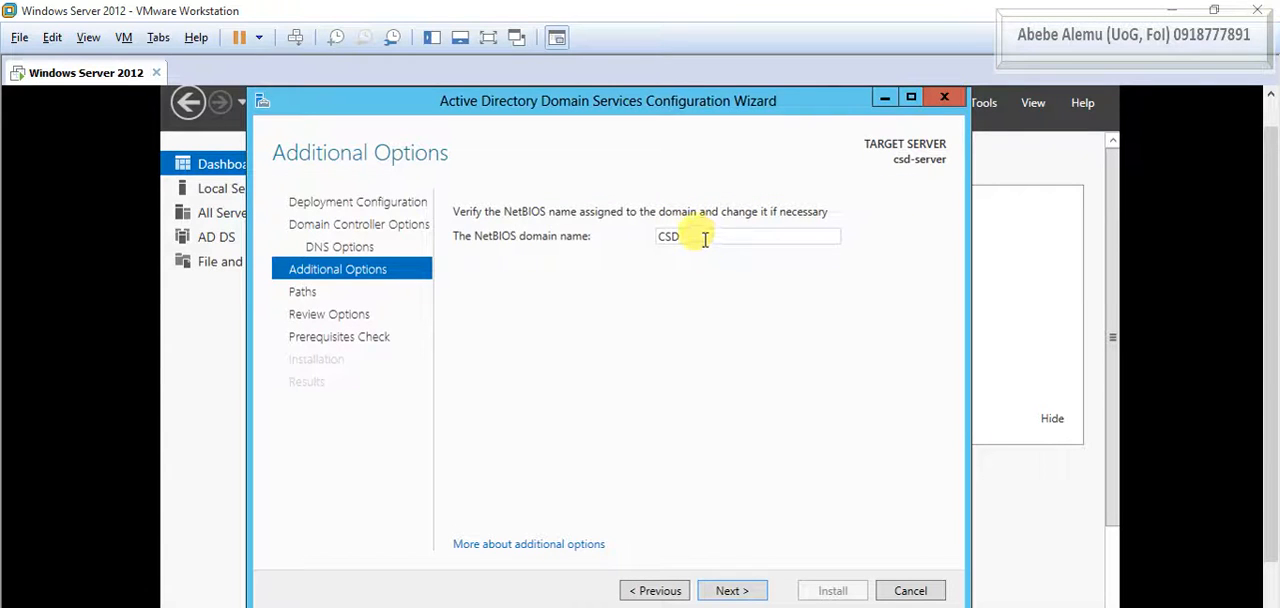
left_click(743, 592)
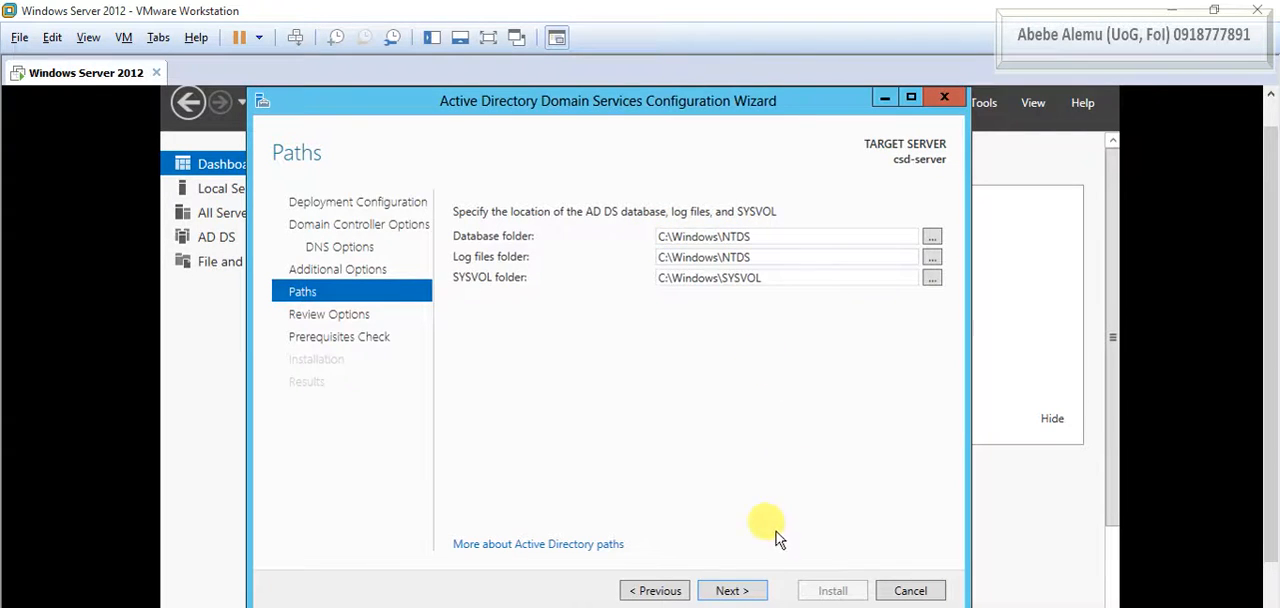
left_click(745, 591)
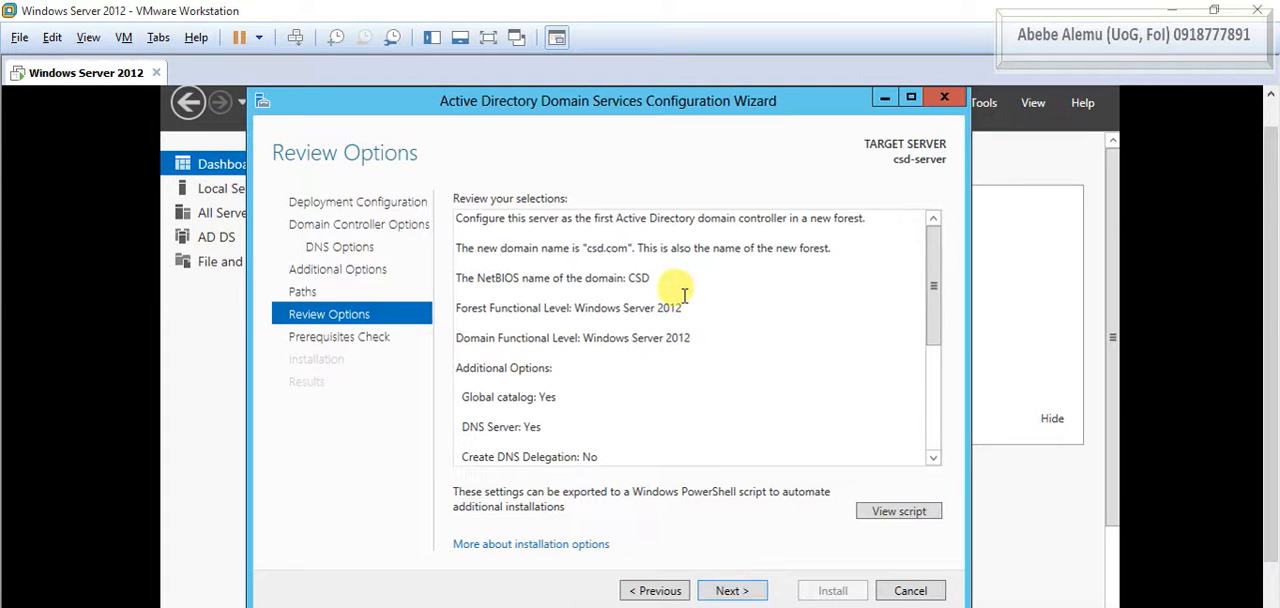
- Review the summary of selections for the new forest and start the prerequisites check
scroll(684, 295, "down", 3)
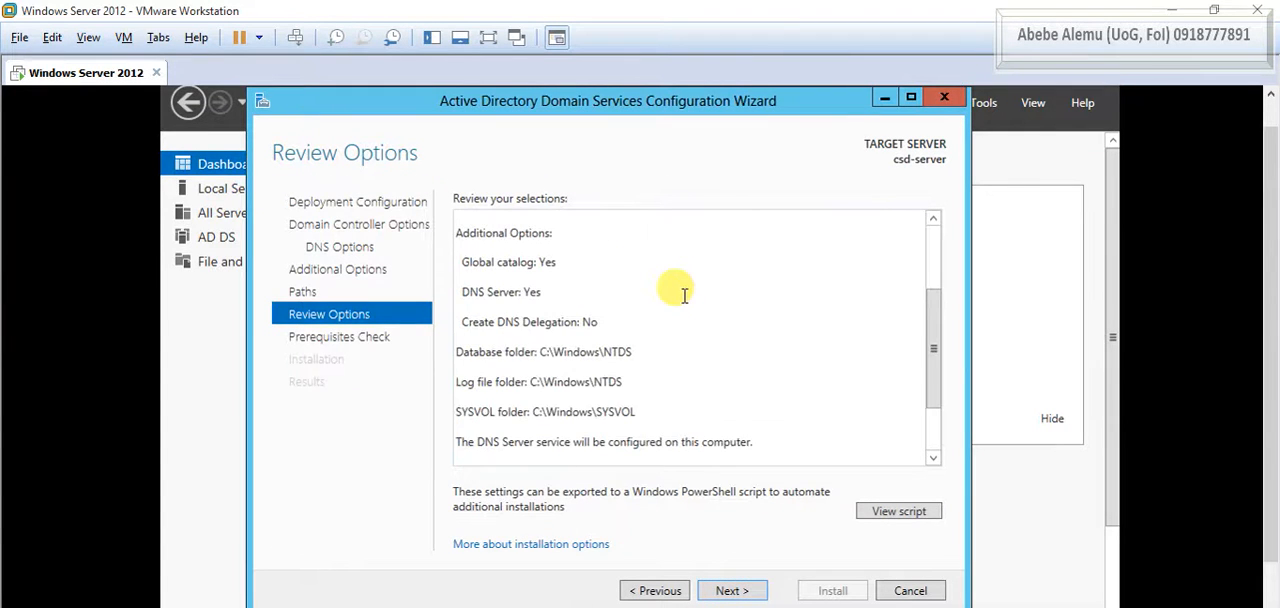
scroll(684, 295, "up", 3)
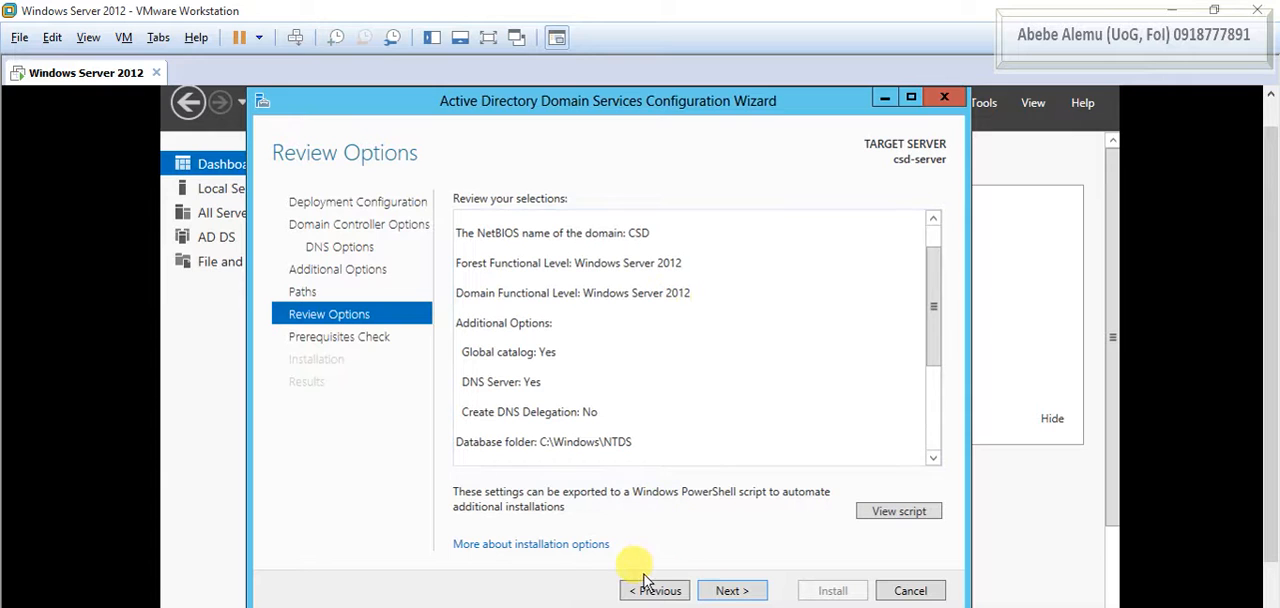
left_click(729, 592)
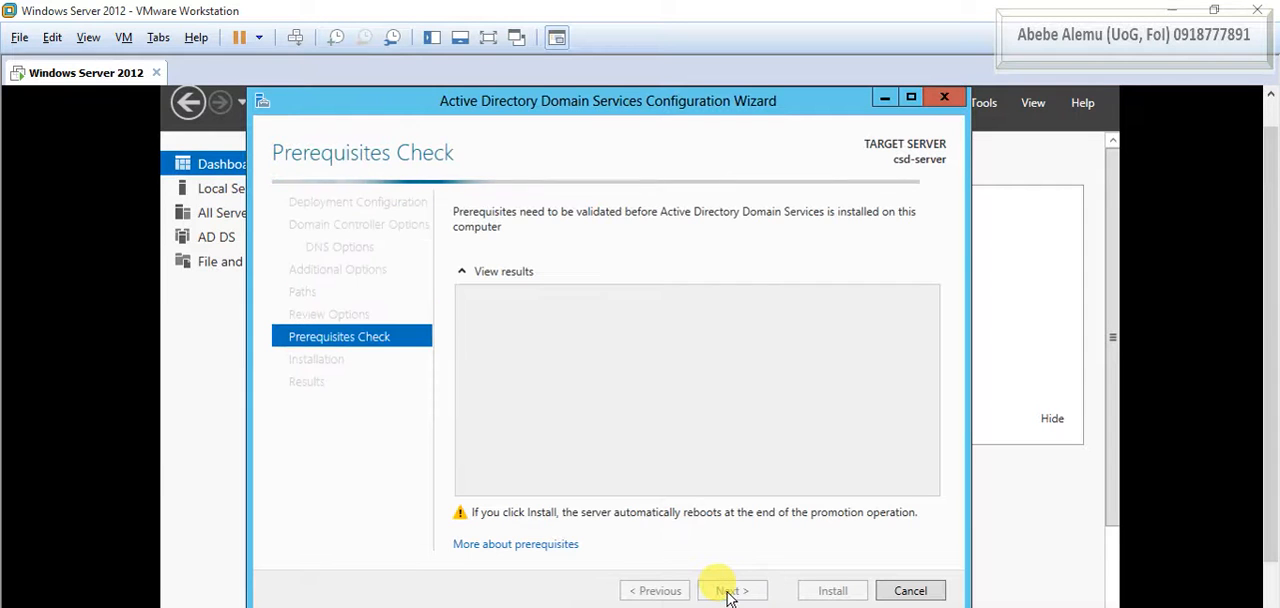